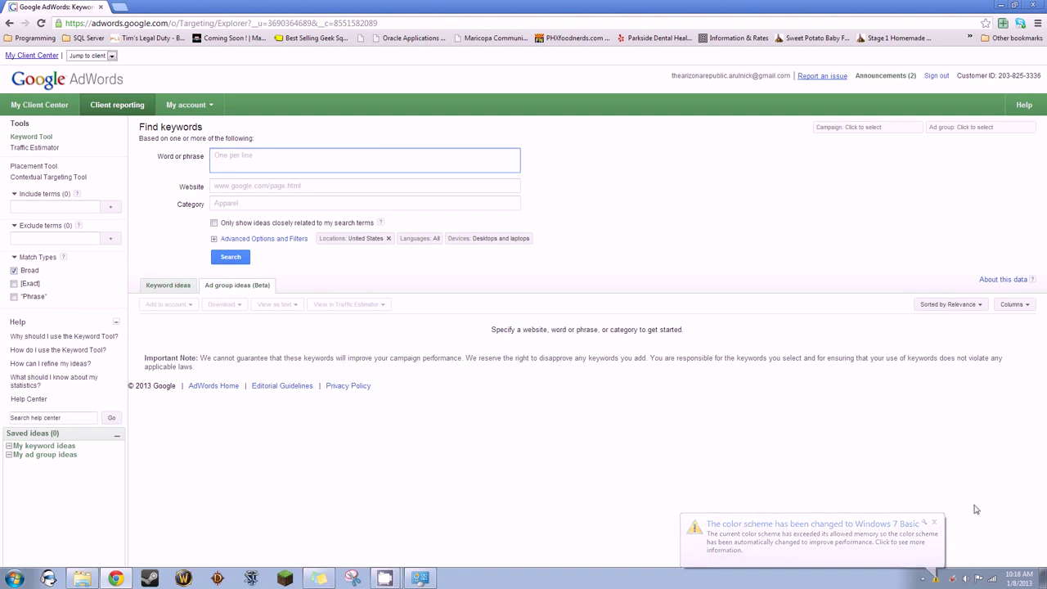
# Dismiss the color scheme notification and restrict the keyword match types to "Phrase" instead of Broad.
pyautogui.click(939, 527)
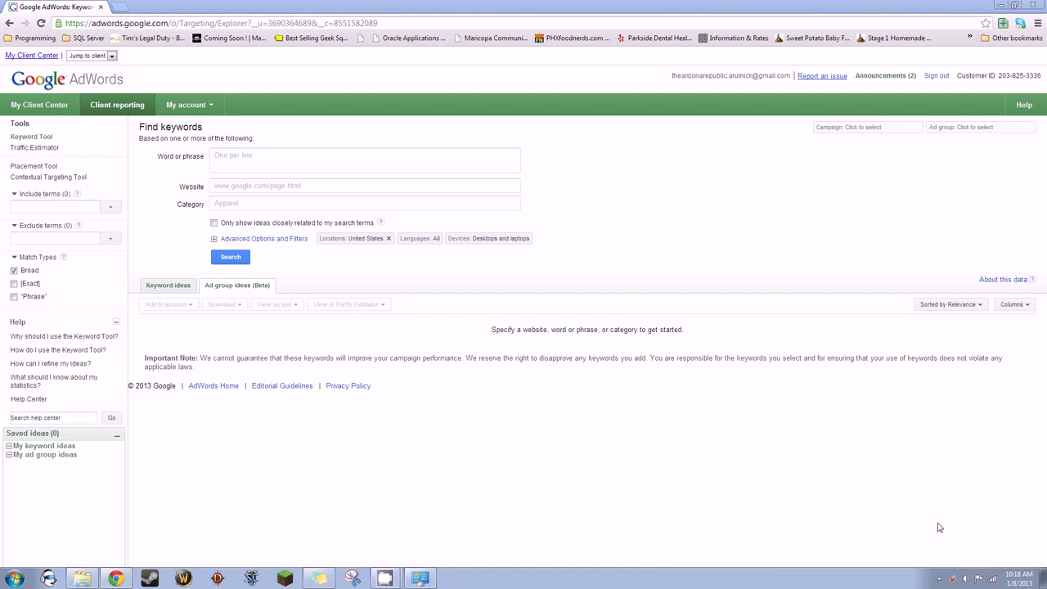
pyautogui.click(628, 415)
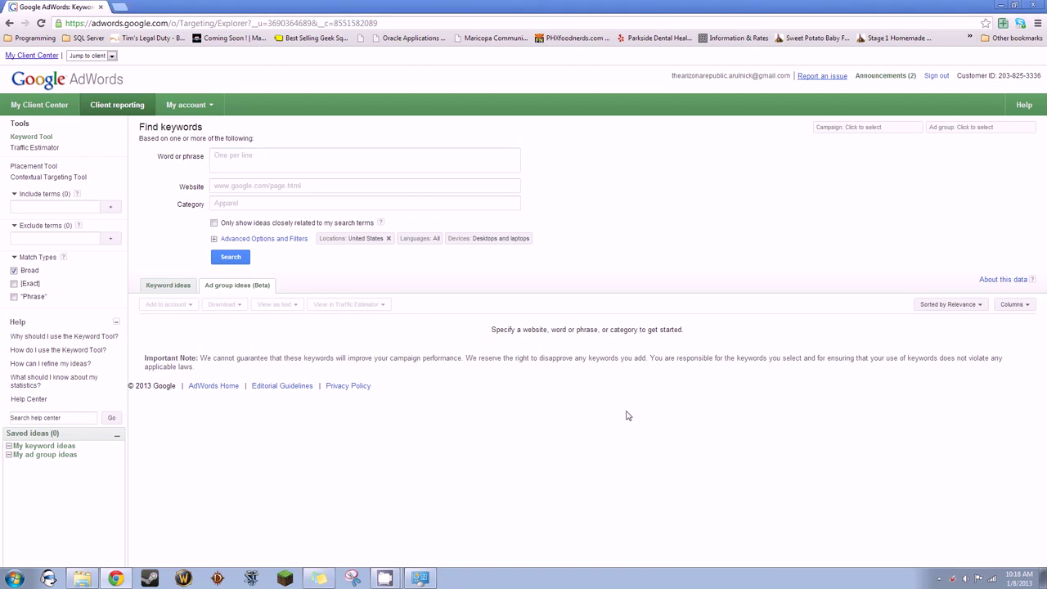
pyautogui.click(318, 163)
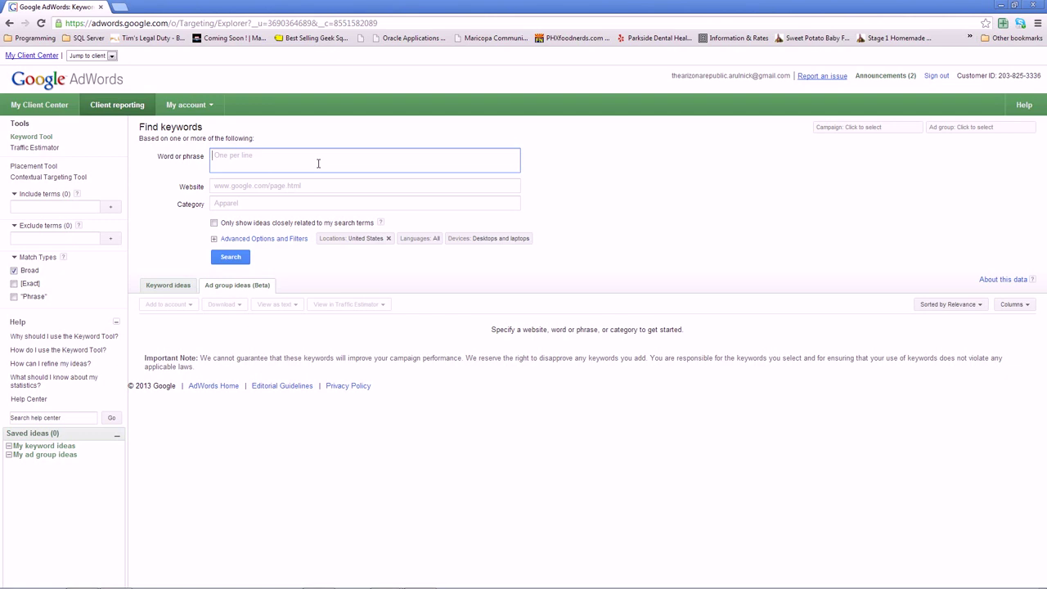
pyautogui.click(13, 271)
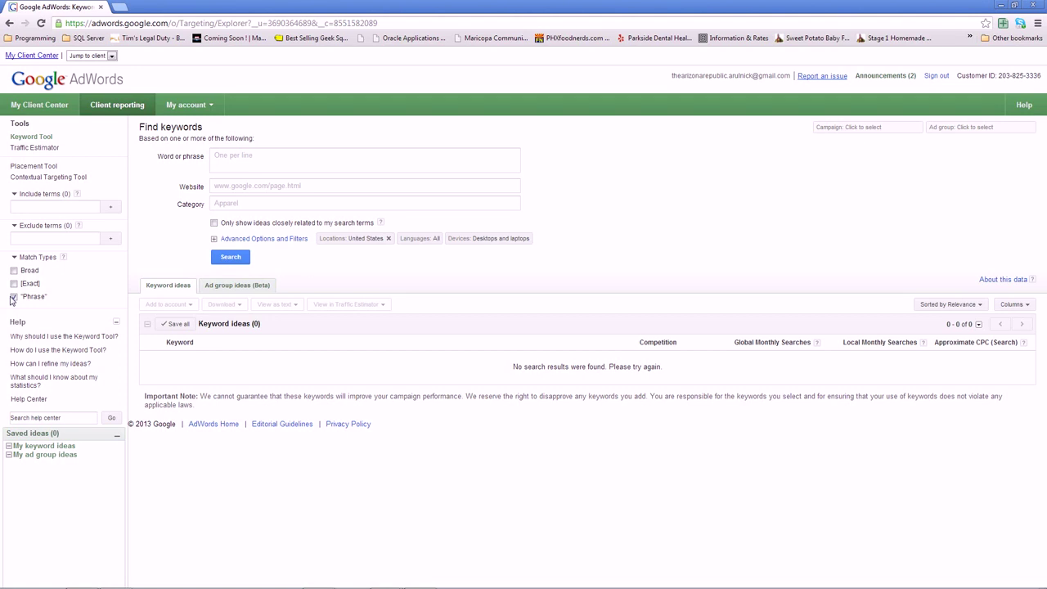
# Add "body", "paint" and "class" to the excluded terms.
pyautogui.click(79, 242)
pyautogui.write('body')
pyautogui.press('Return')
pyautogui.write('pa')
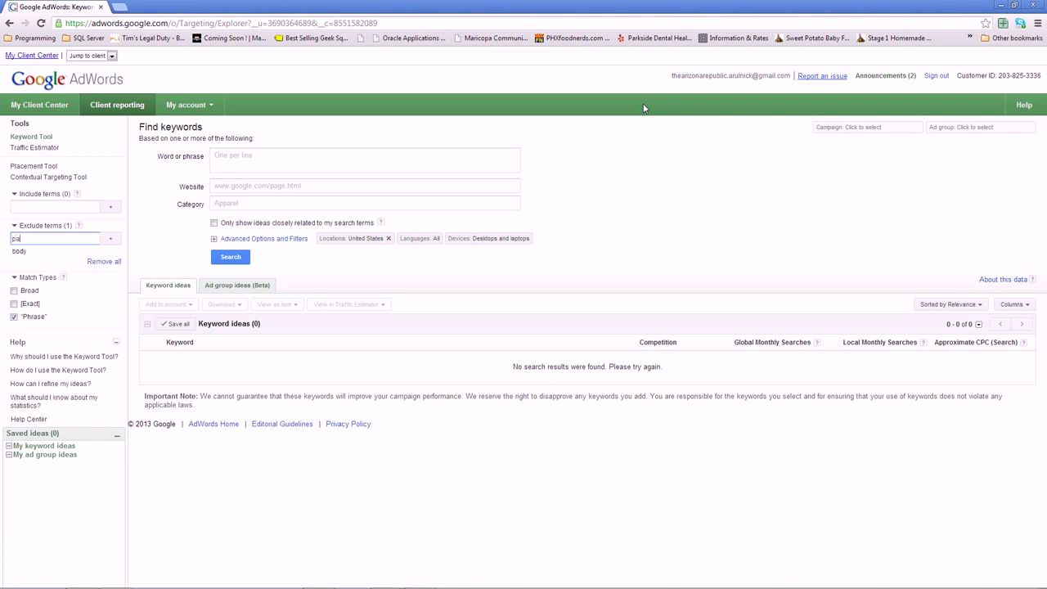
pyautogui.write('int')
pyautogui.press('Return')
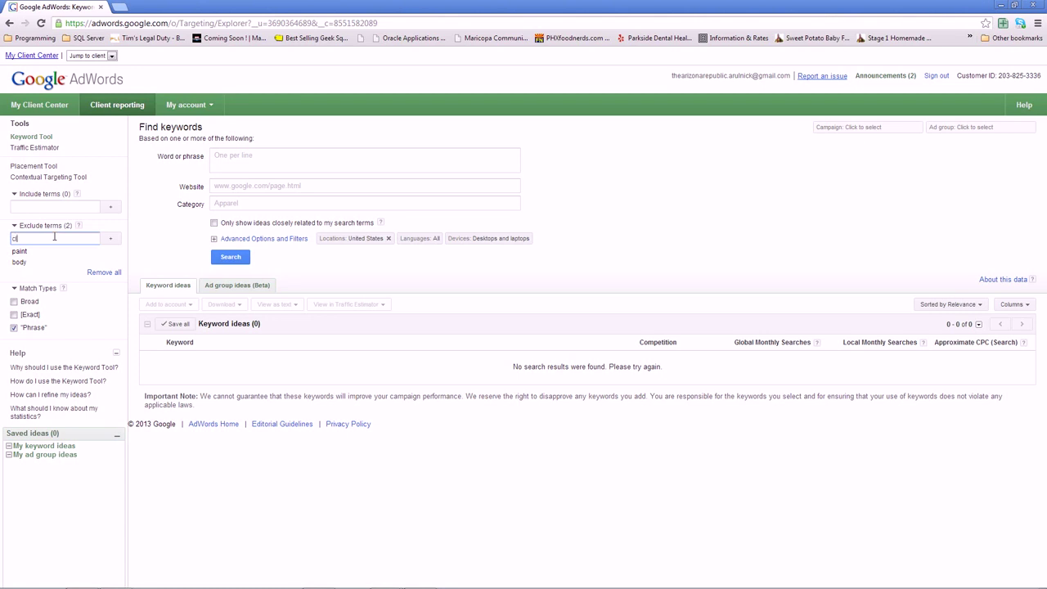
pyautogui.press('Return')
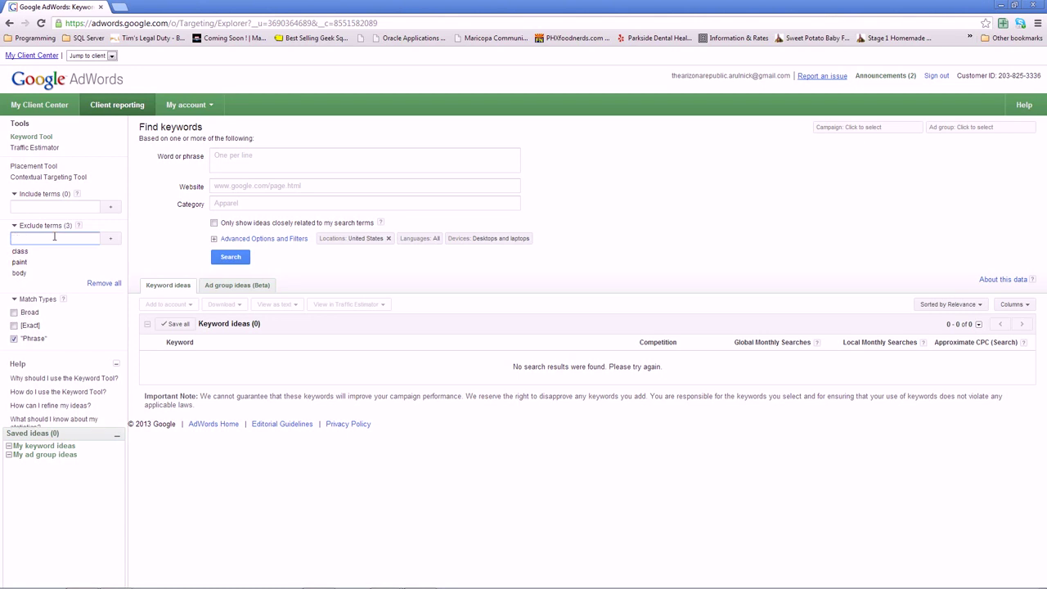
pyautogui.write('couse')
pyautogui.press('Return')
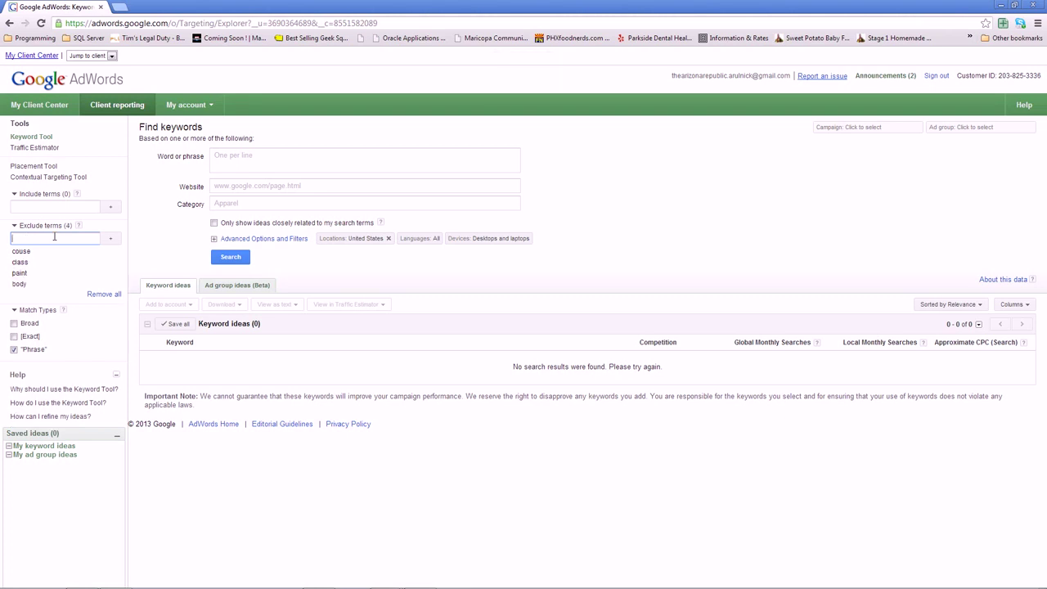
pyautogui.click(119, 253)
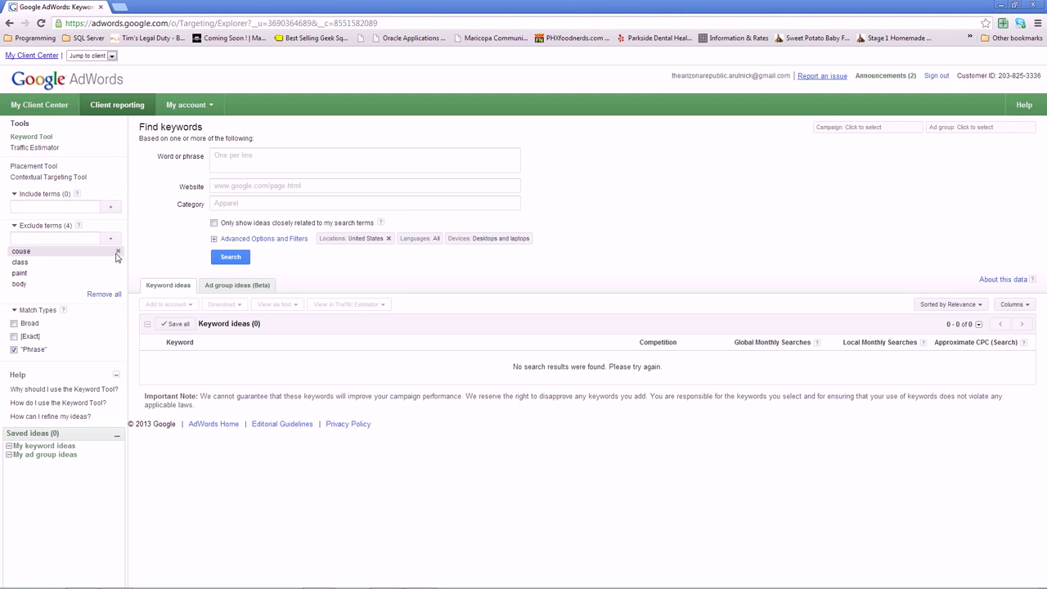
pyautogui.click(75, 236)
pyautogui.click(118, 253)
# Add "course" and "school" to the excluded terms.
pyautogui.click(66, 237)
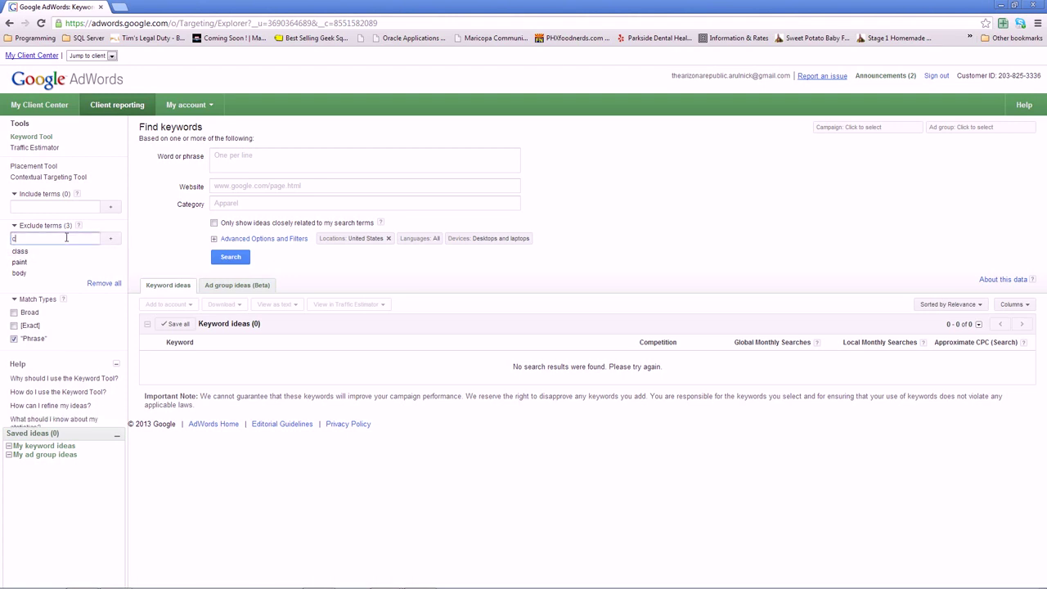
pyautogui.write('course')
pyautogui.press('Return')
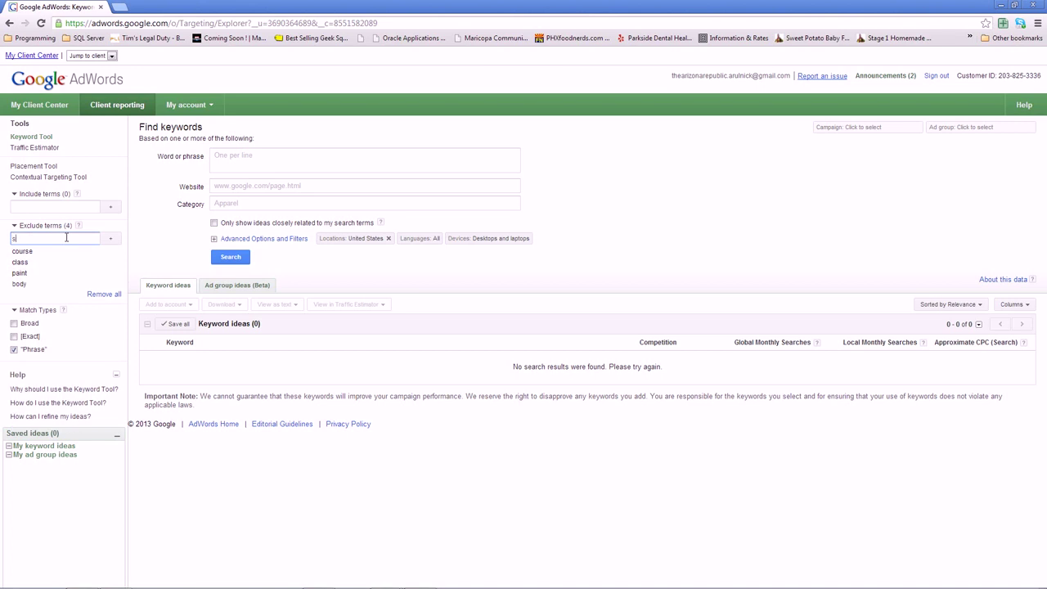
pyautogui.write('school')
pyautogui.press('Return')
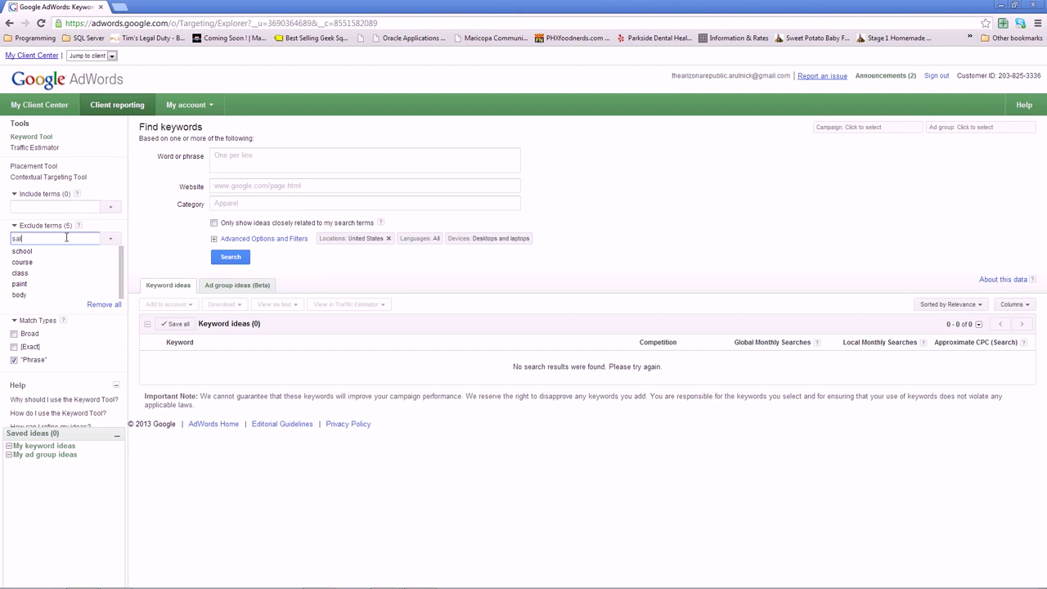
# Exclude the employment-related terms "salary", "job" and "jobs" from the keyword ideas.
pyautogui.write('salary')
pyautogui.press('Return')
pyautogui.write('job')
pyautogui.press('Return')
pyautogui.write('h')
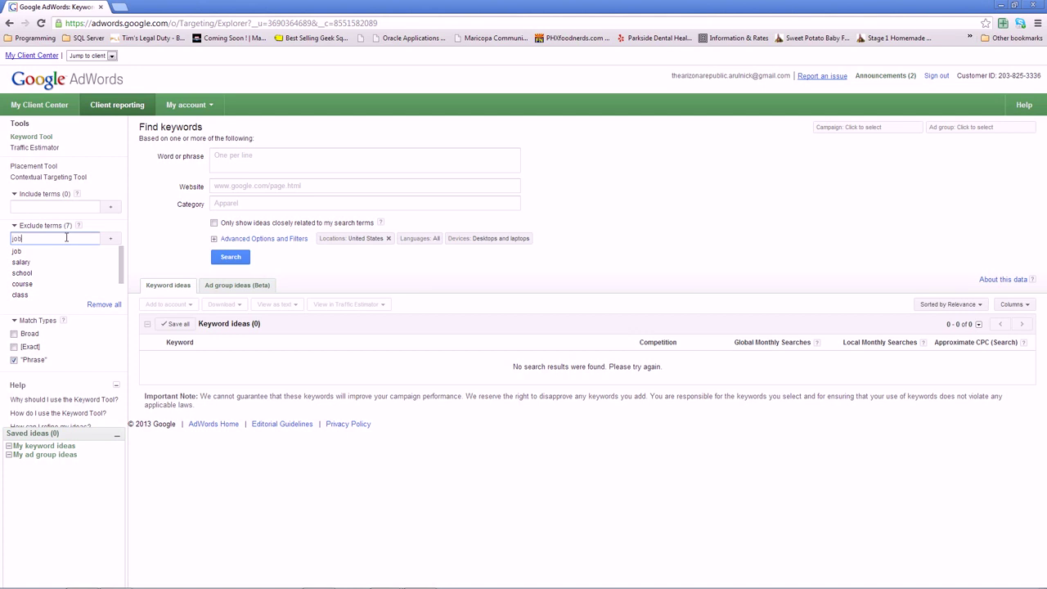
pyautogui.write('obs')
pyautogui.press('Return')
# Add "career" and "salaries" to the excluded terms and check through the list of exclusions.
pyautogui.write('career')
pyautogui.press('Return')
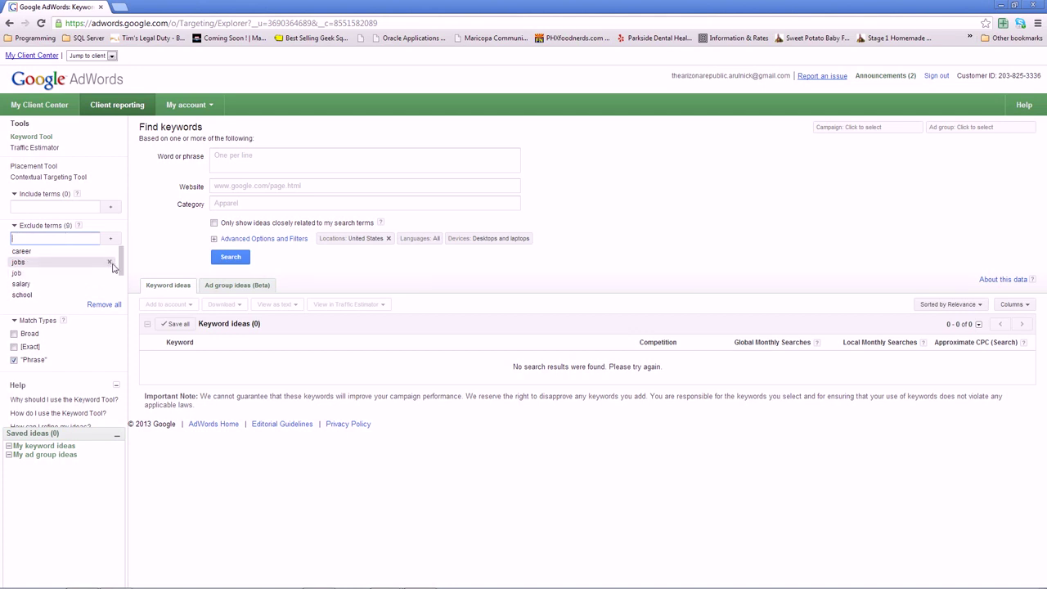
pyautogui.moveTo(121, 265)
pyautogui.mouseDown()
pyautogui.moveTo(123, 295)
pyautogui.moveTo(122, 255)
pyautogui.mouseUp()
pyautogui.click(41, 242)
pyautogui.write('salaries')
pyautogui.press('Return')
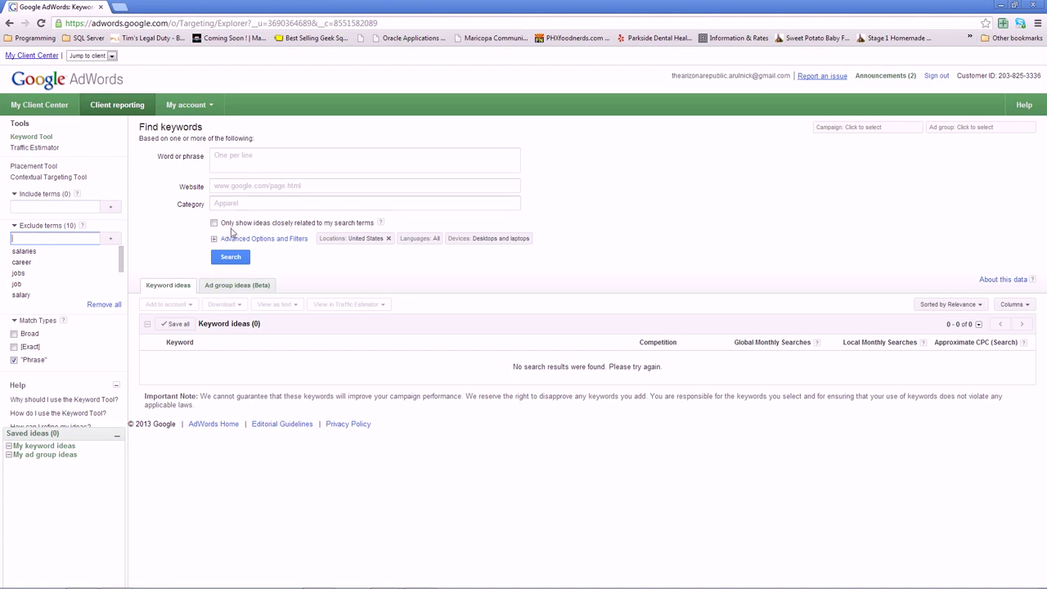
pyautogui.moveTo(119, 252); pyautogui.dragTo(121, 289)
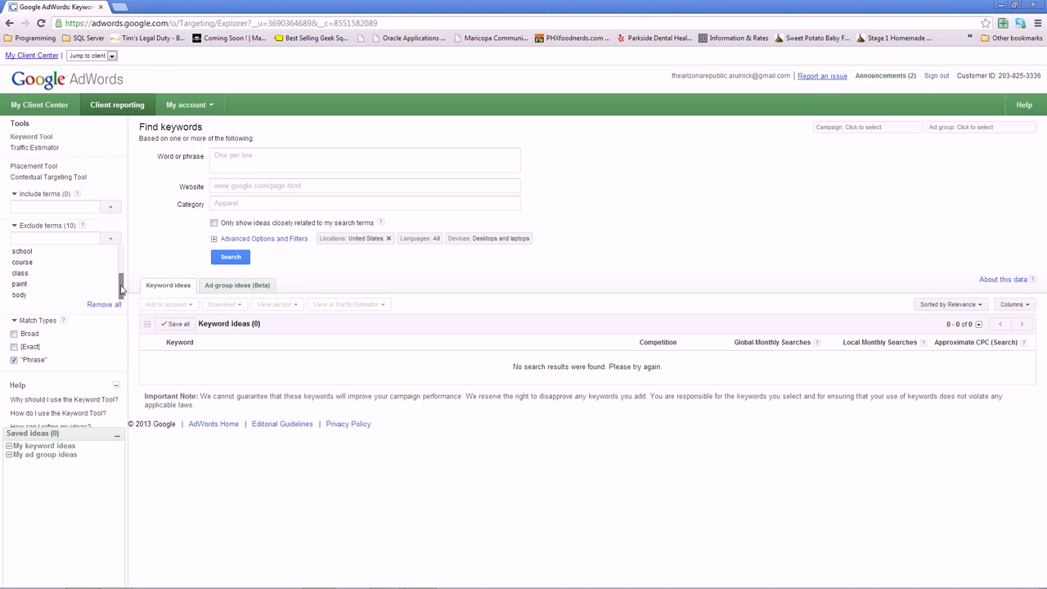
# Enter "auto repair shop" and "auto mechanics" as search phrases, one per line.
pyautogui.click(234, 164)
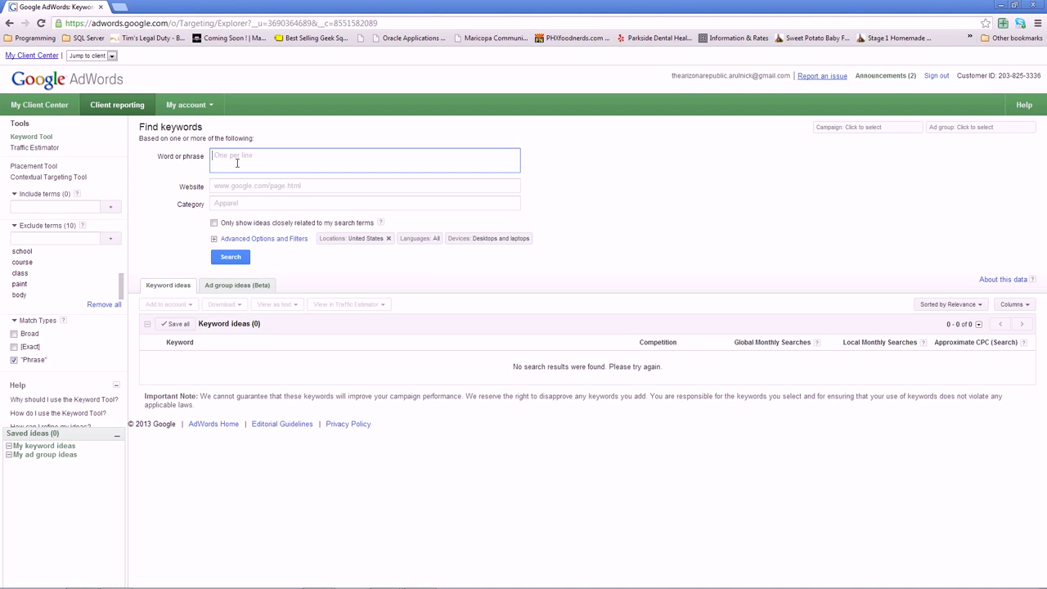
pyautogui.write('auto repair shop')
pyautogui.press('Return')
pyautogui.write('auto mechanics')
pyautogui.press('Return')
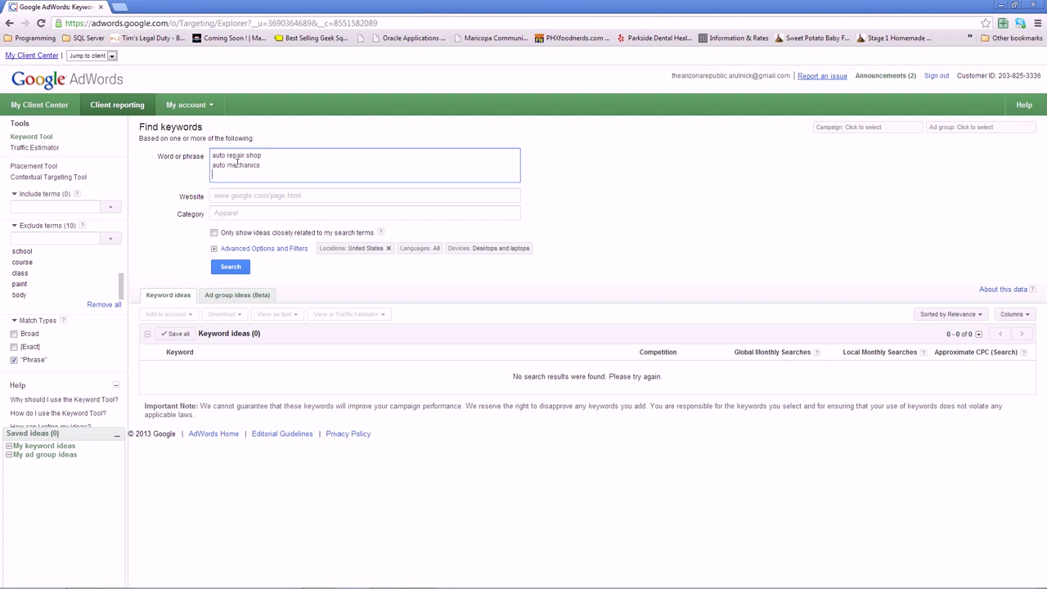
# Add "local auto repair" as the third search phrase on its own line.
pyautogui.write('auto')
pyautogui.press('BackSpace')
pyautogui.press('BackSpace')
pyautogui.press('BackSpace')
pyautogui.press('BackSpace')
pyautogui.press('BackSpace')
pyautogui.write('local auto repair')
pyautogui.press('Return')
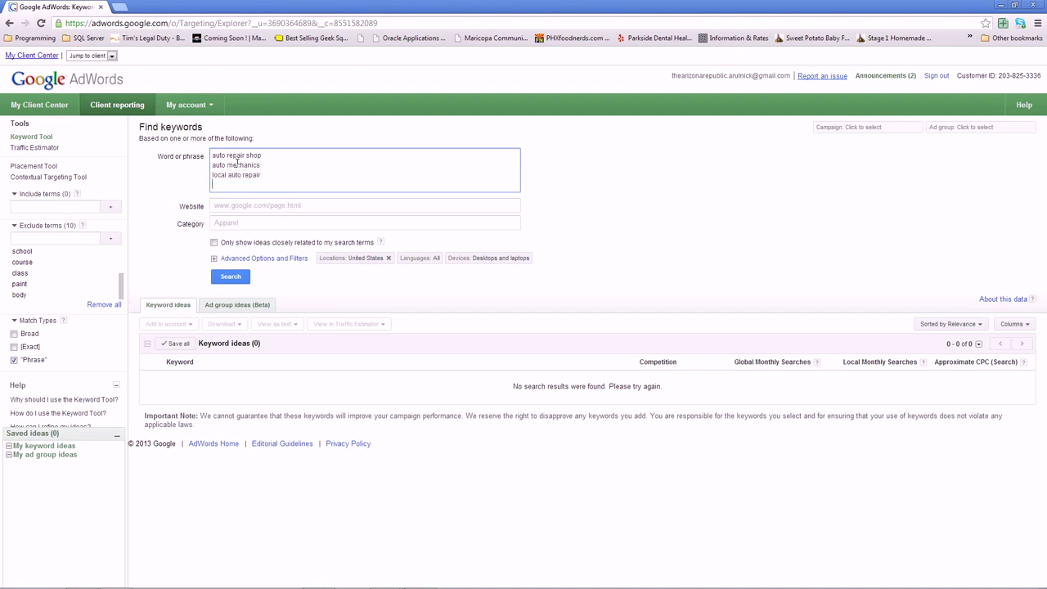
# Add "oil changes" and "transmission repair" to the search phrases, each on its own line.
pyautogui.write('oil chane')
pyautogui.write('es')
pyautogui.press('Return')
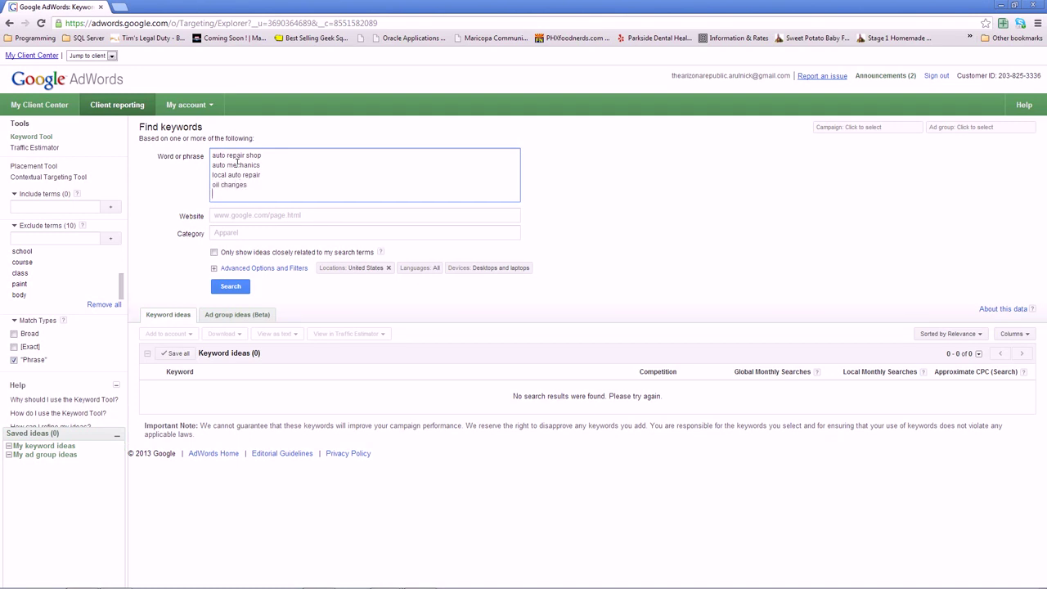
pyautogui.write('transmission repair')
pyautogui.press('Return')
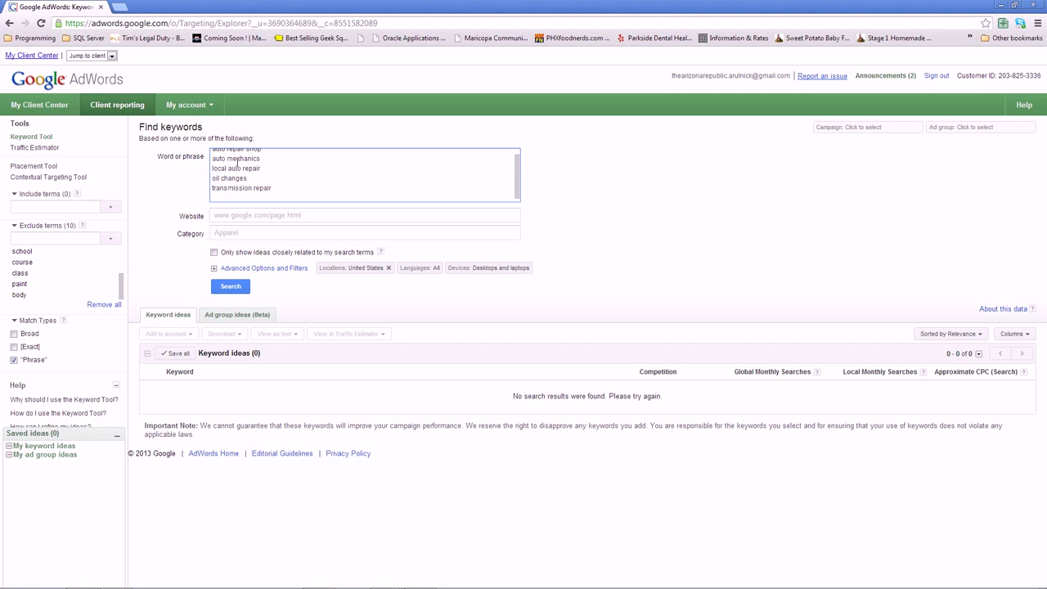
# Add the local phrases "tempe auto repair shop" and "tempe az auto repair" to the search phrases.
pyautogui.write('tempe auto re')
pyautogui.write('pair shop')
pyautogui.press('Return')
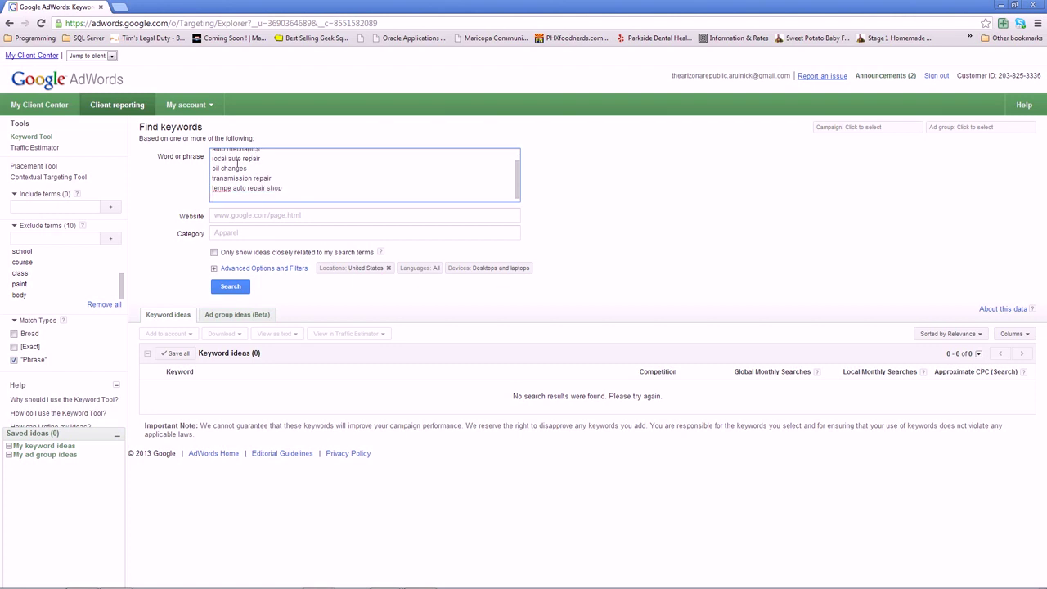
pyautogui.write('tempe az auto repair')
pyautogui.press('Return')
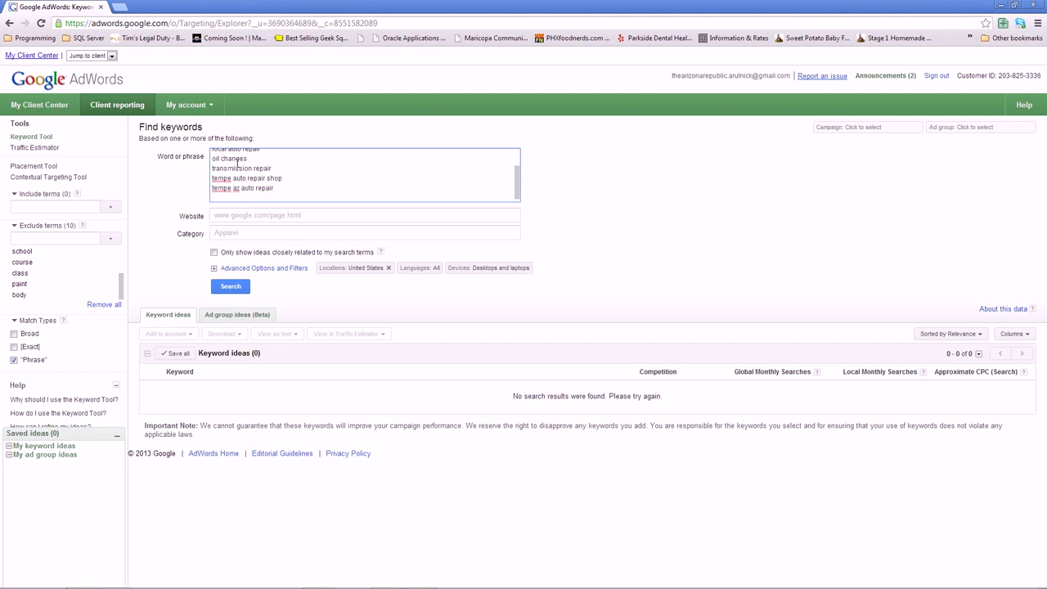
# Limit the results to ideas closely related to the search terms and run the keyword search.
pyautogui.click(215, 253)
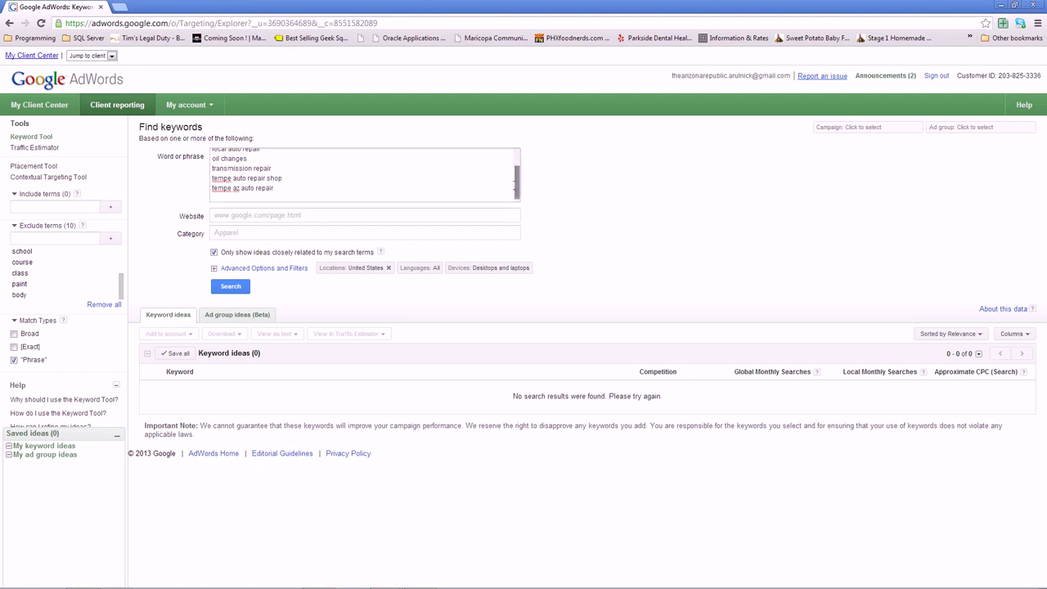
pyautogui.moveTo(516, 189)
pyautogui.mouseDown()
pyautogui.moveTo(517, 179)
pyautogui.moveTo(518, 195)
pyautogui.mouseUp()
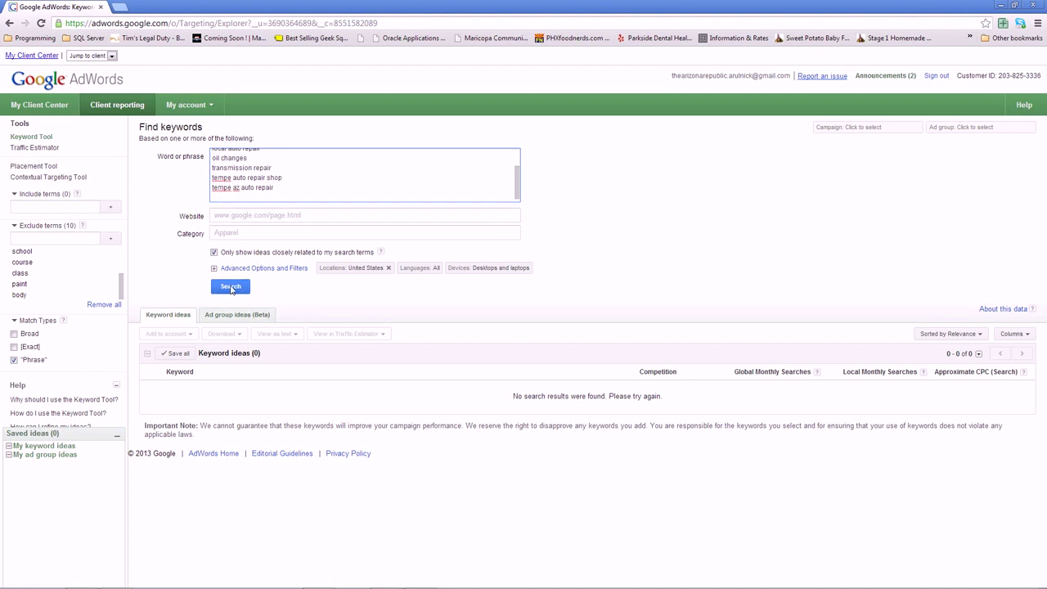
pyautogui.click(231, 287)
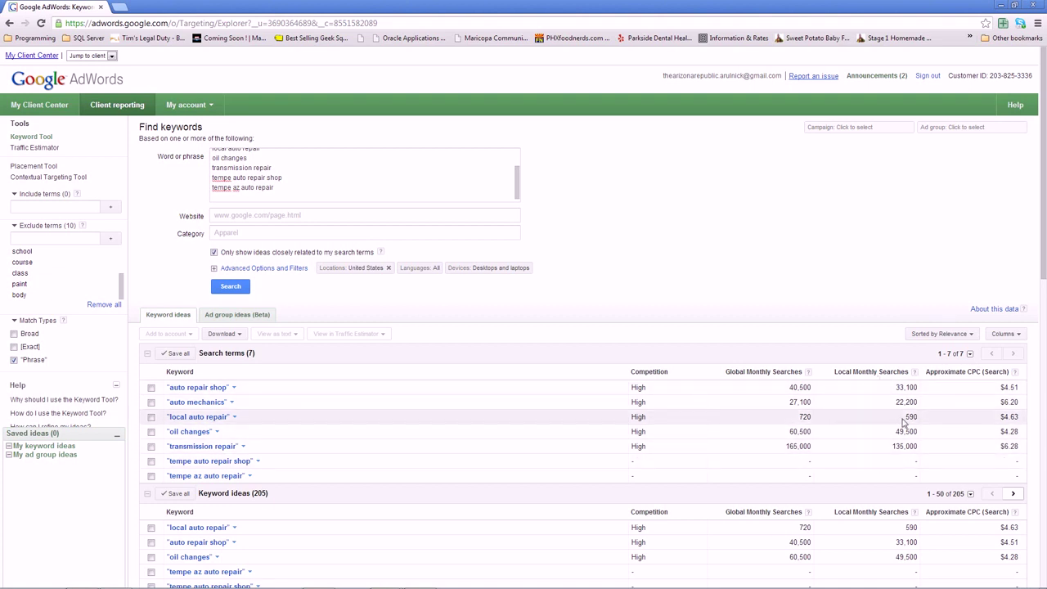
# Look over the keyword results and add "car tune up" to the end of the search phrases.
pyautogui.scroll(-2, 895, 422)
pyautogui.scroll(-2, 890, 411)
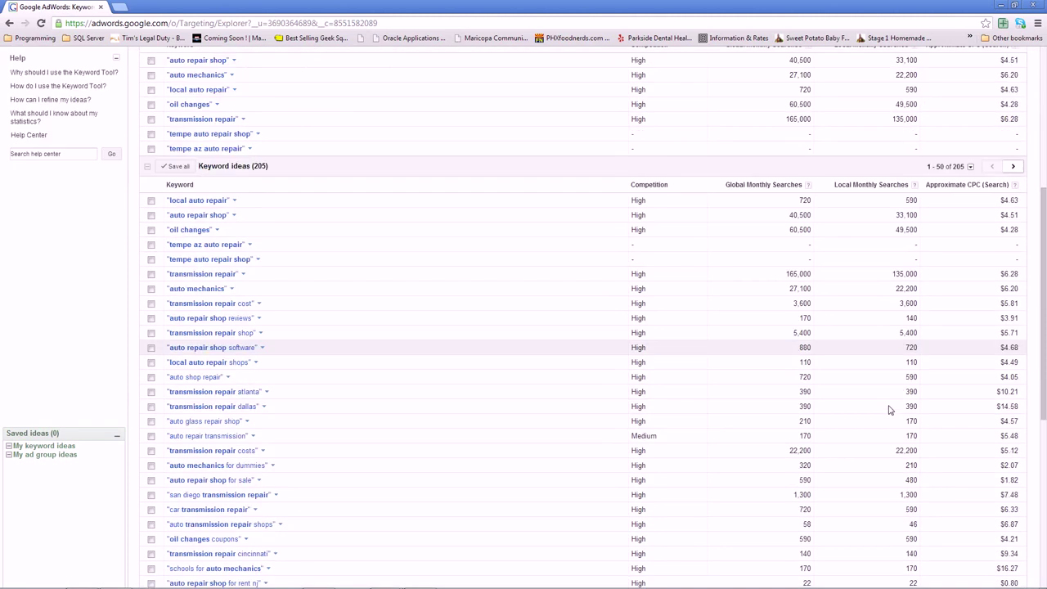
pyautogui.scroll(-1, 890, 409)
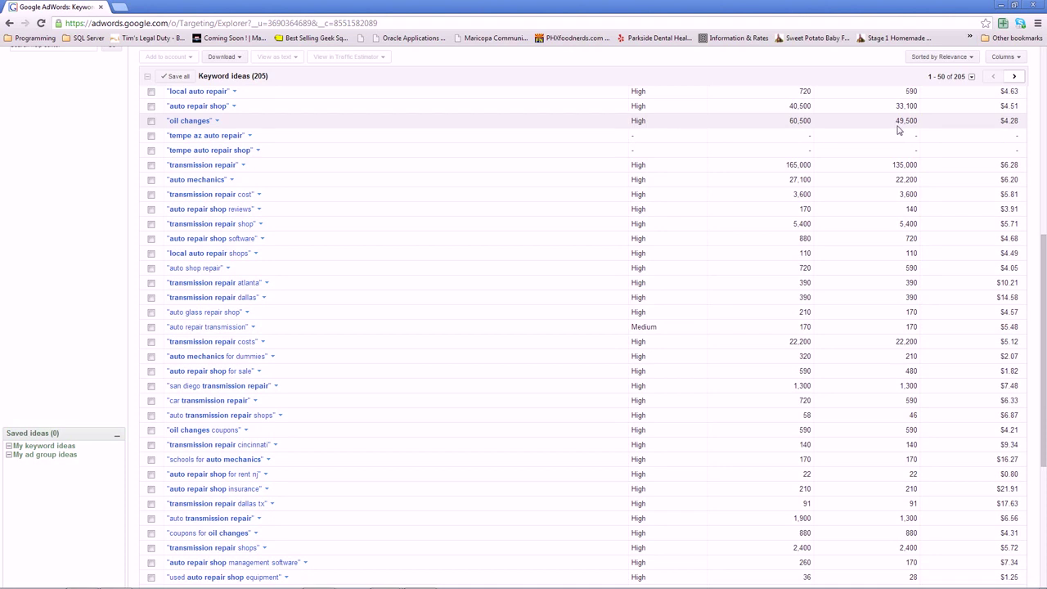
pyautogui.scroll(5, 897, 129)
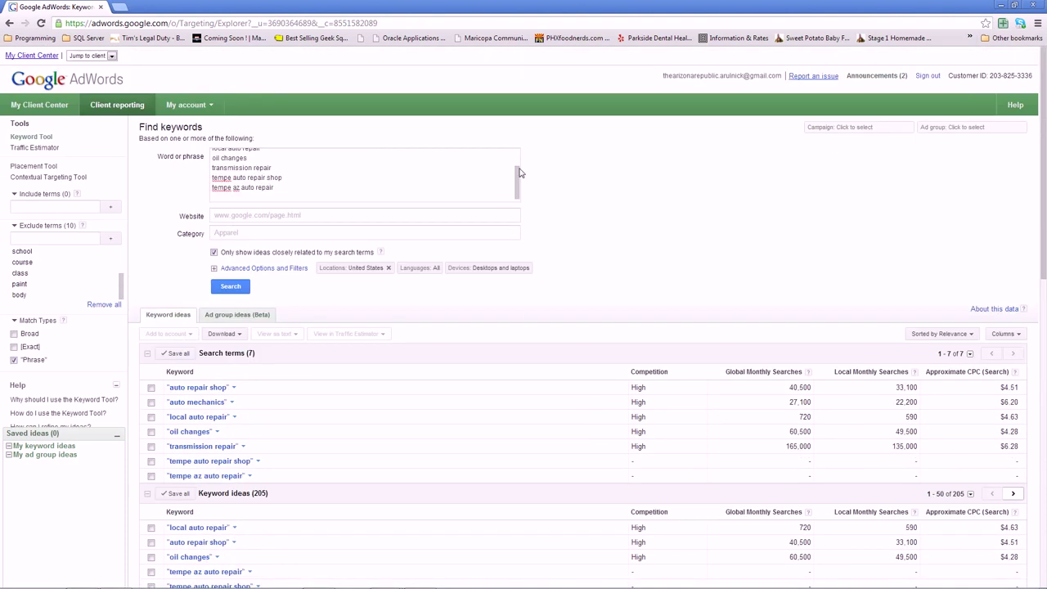
pyautogui.scroll(-2, 360, 196)
pyautogui.write('car')
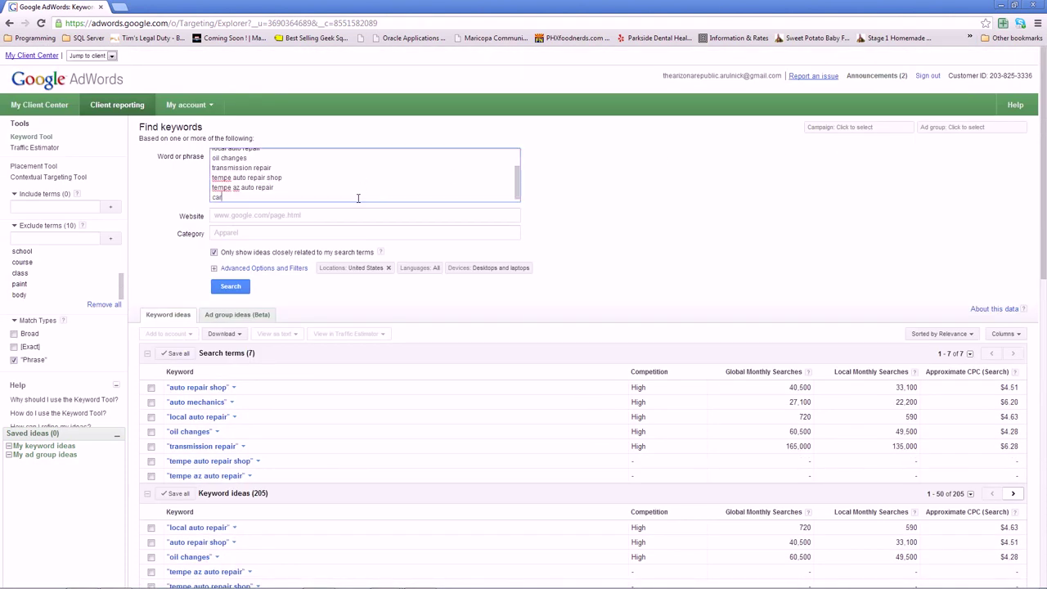
pyautogui.write(' tune up')
pyautogui.press('Return')
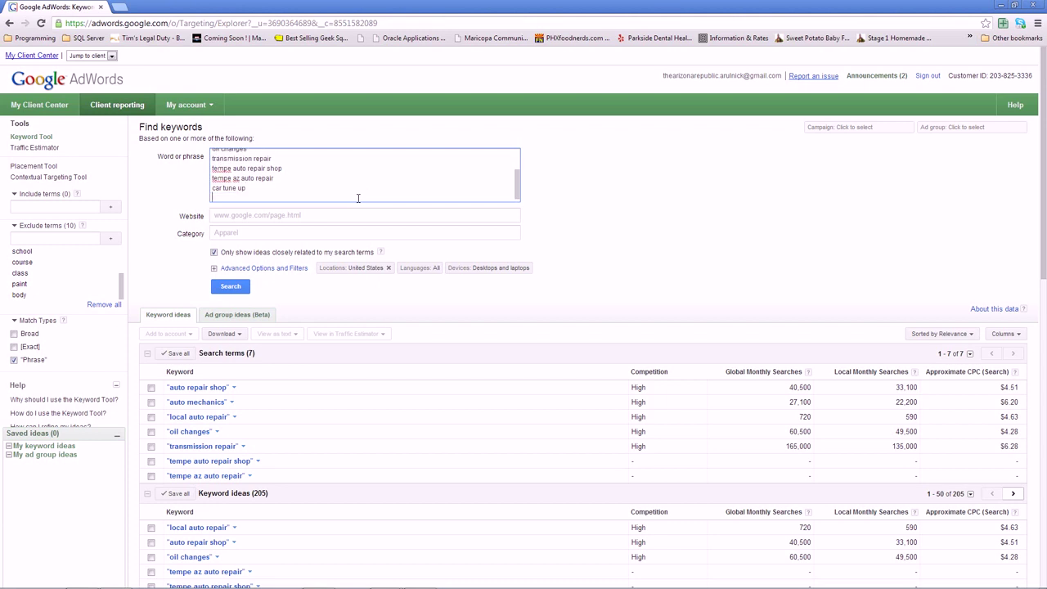
# Add "auto tune up" as the last search phrase and run the keyword search again.
pyautogui.write('ca')
pyautogui.press('BackSpace')
pyautogui.press('BackSpace')
pyautogui.write('auto tune up')
pyautogui.click(237, 287)
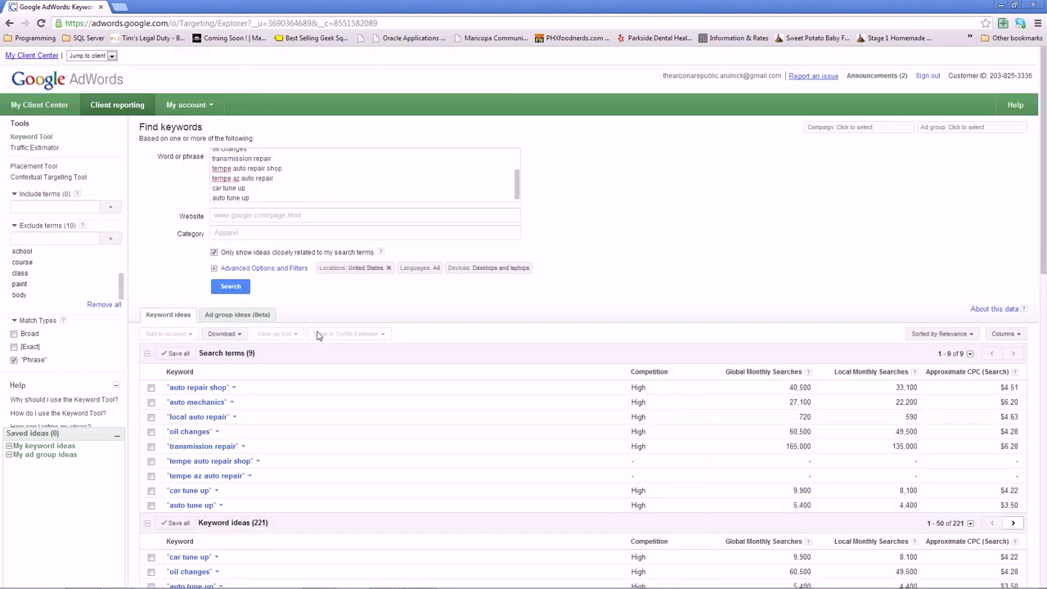
# Switch to the ad group ideas and save all keywords of the Auto Shop group.
pyautogui.click(228, 319)
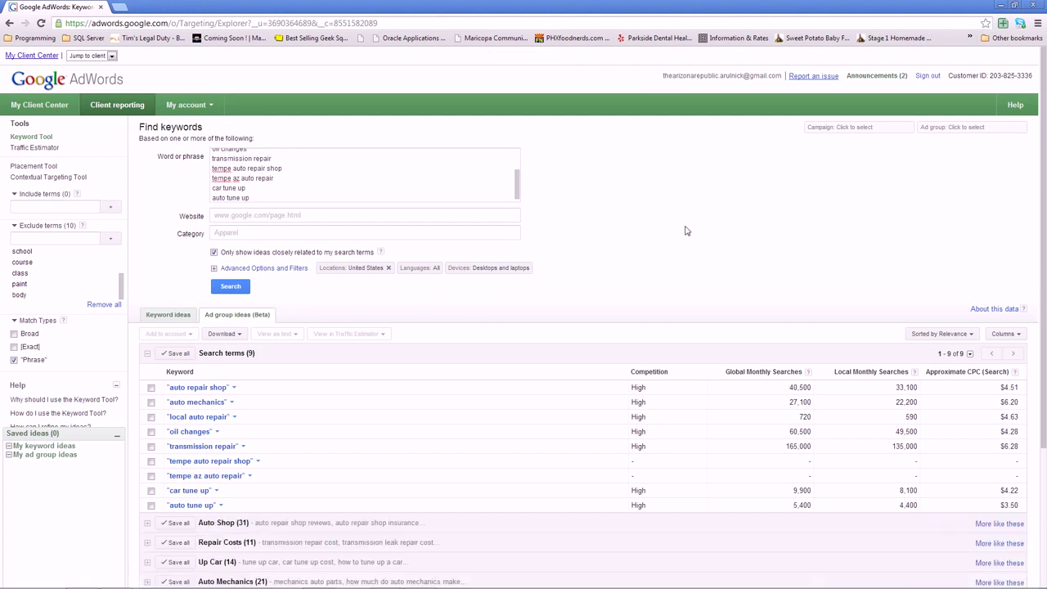
pyautogui.scroll(-2, 661, 287)
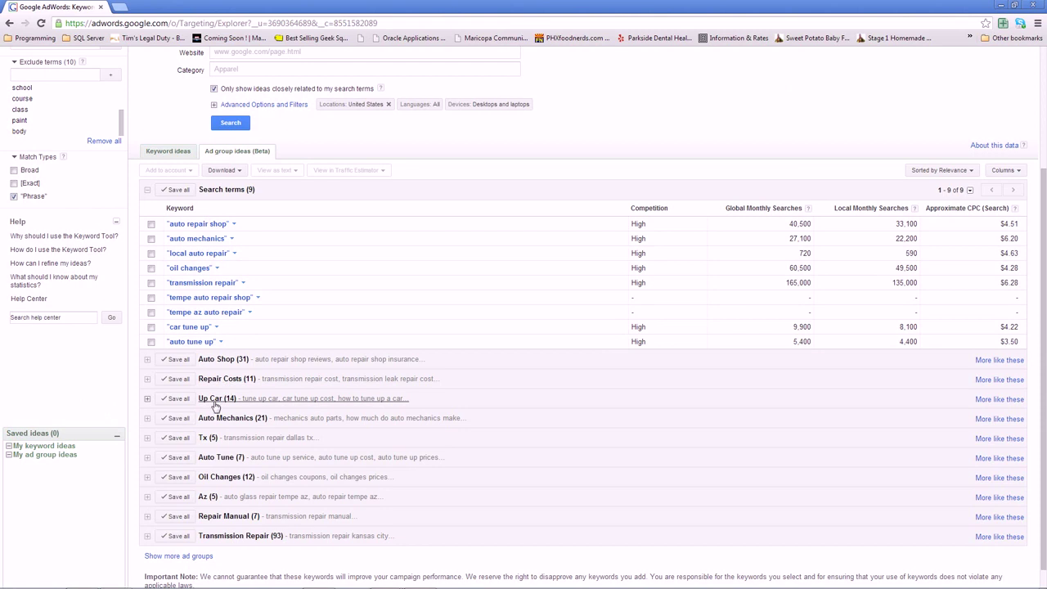
pyautogui.click(174, 365)
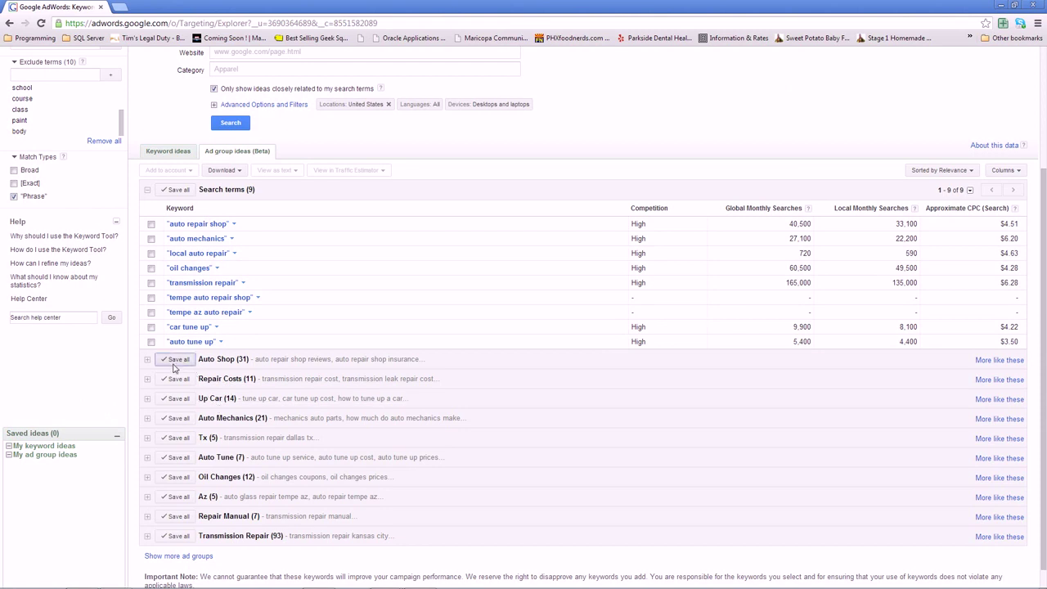
# Inspect the Auto Shop group's keywords and add "software" and "insurance" to the excluded terms.
pyautogui.click(148, 361)
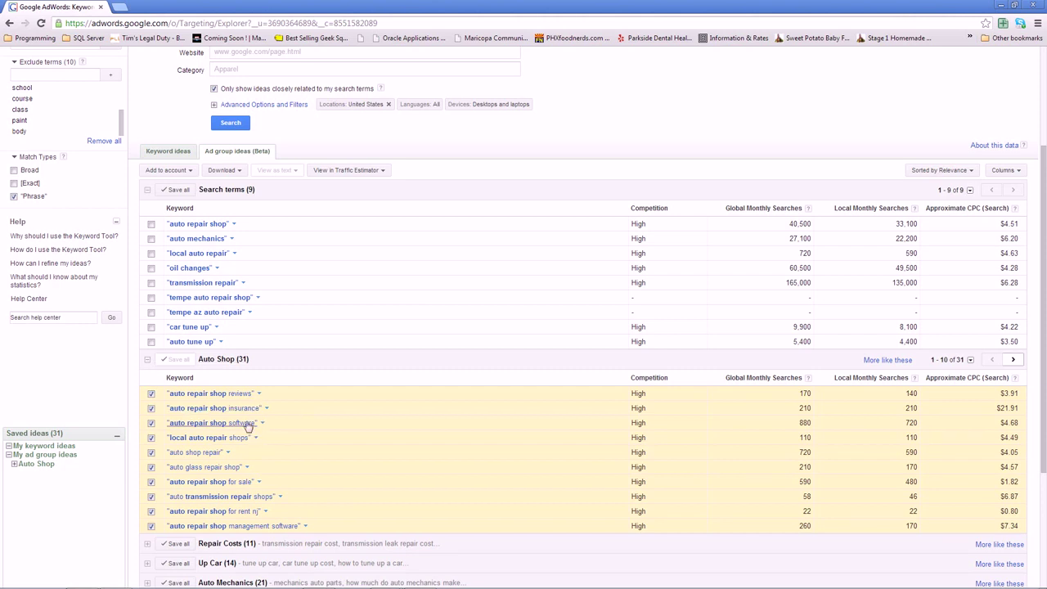
pyautogui.click(73, 77)
pyautogui.write('software')
pyautogui.press('Return')
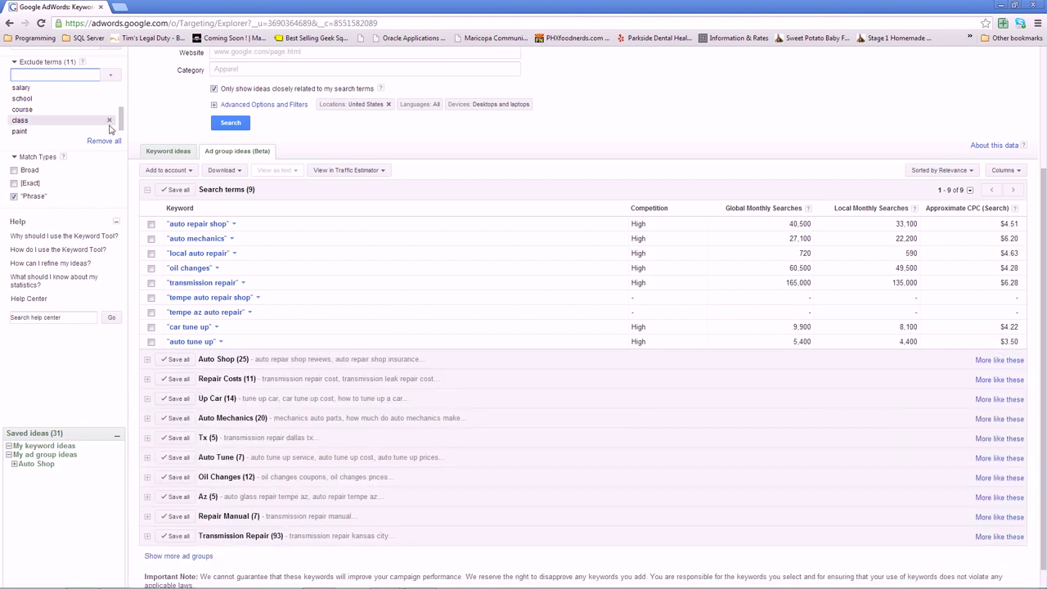
pyautogui.write('insurance')
pyautogui.click(111, 75)
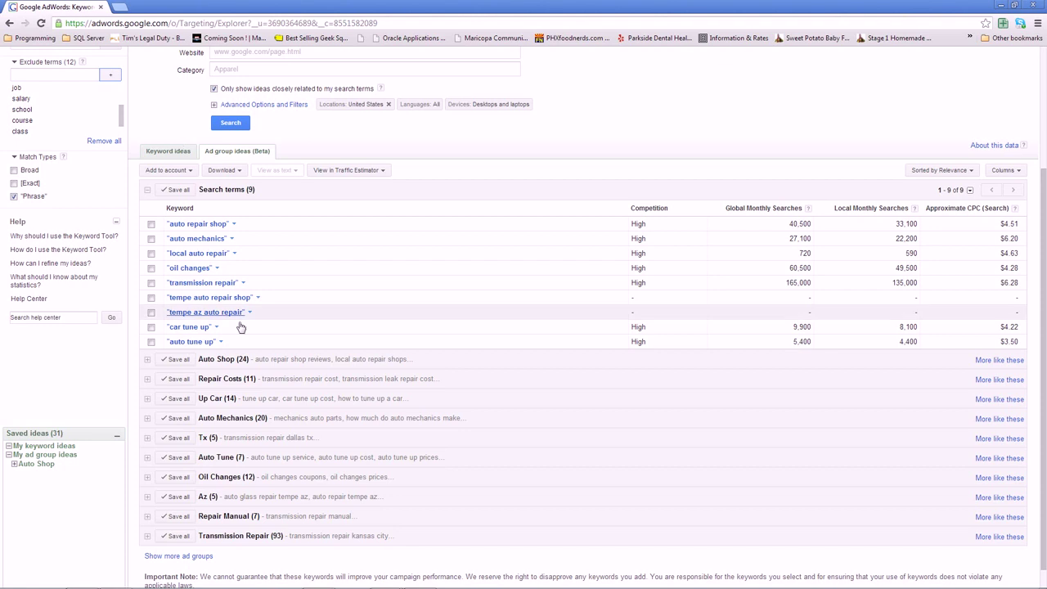
# Remove the Auto Shop group from the saved ideas and add "for sale" to the excluded terms.
pyautogui.click(147, 361)
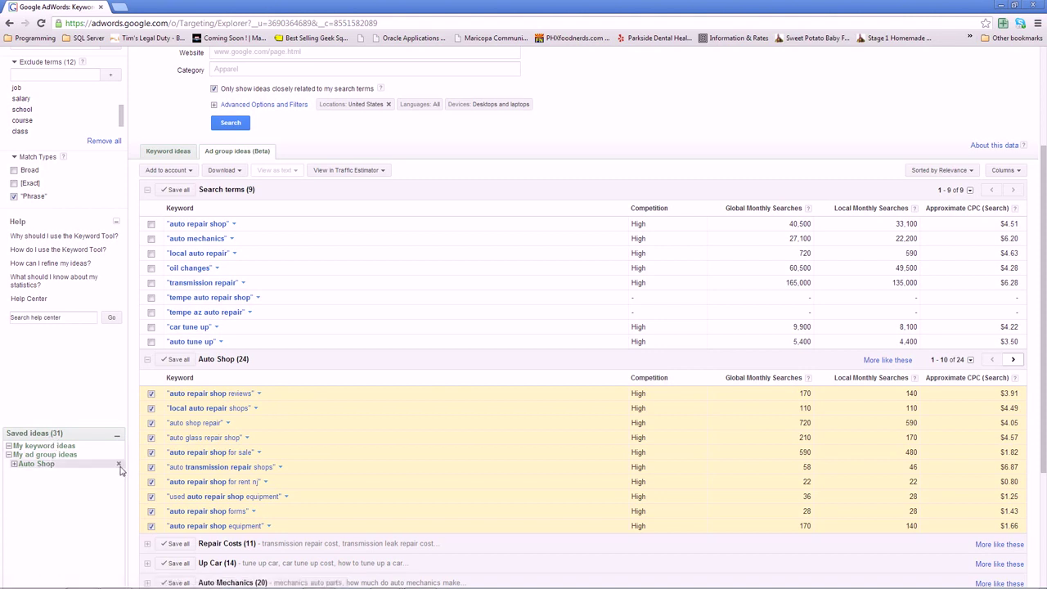
pyautogui.click(119, 465)
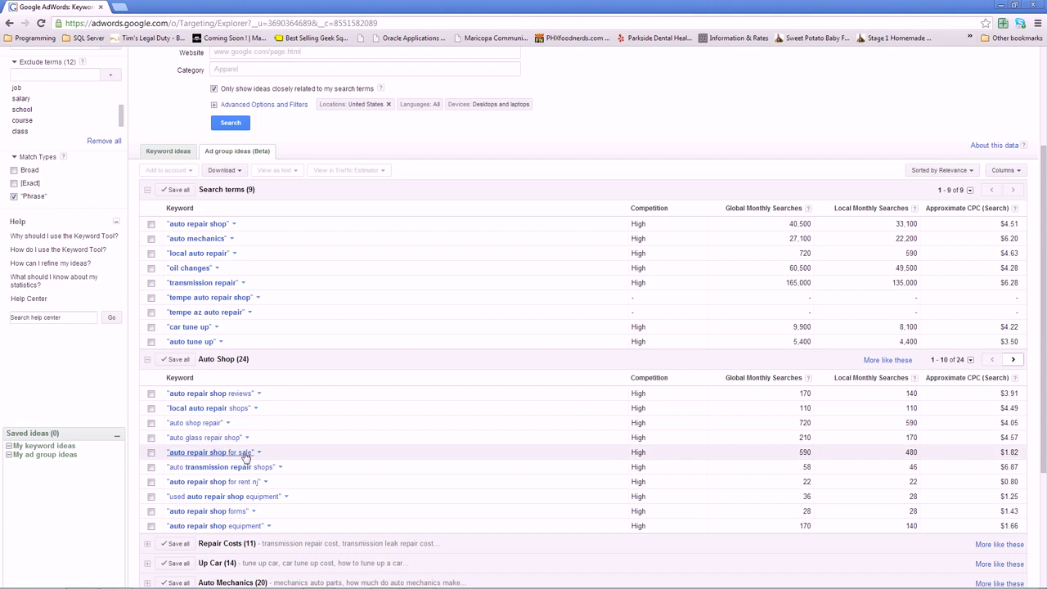
pyautogui.click(74, 74)
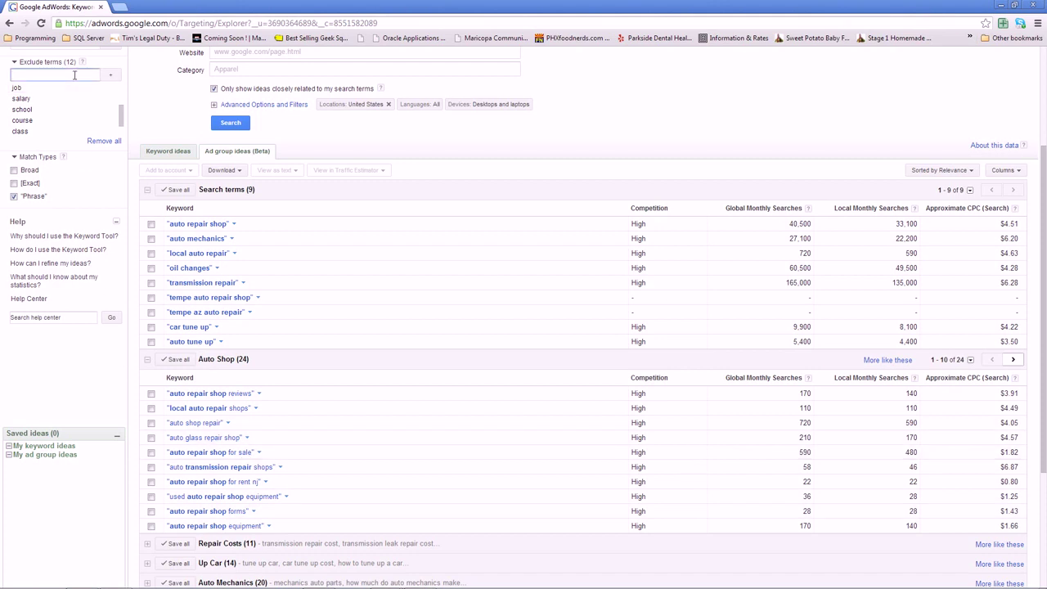
pyautogui.write('Lfoi')
pyautogui.press('BackSpace')
pyautogui.press('BackSpace')
pyautogui.press('BackSpace')
pyautogui.write('for sale')
pyautogui.press('Return')
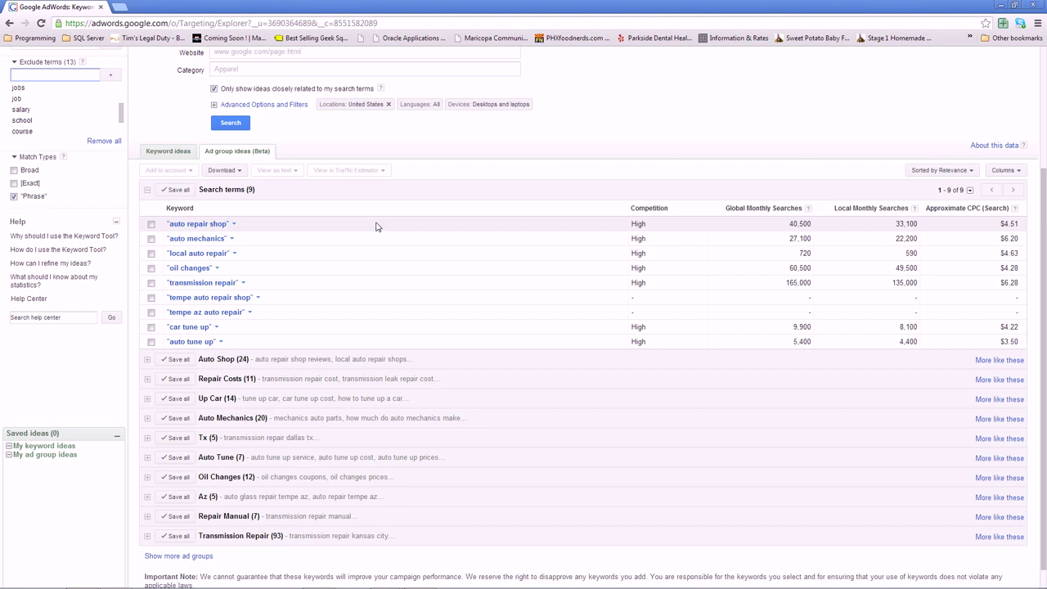
# Look over the ad group ideas and check that the Approximate CPC (Search) column is enabled in the column selection.
pyautogui.scroll(1, 317, 360)
pyautogui.scroll(1, 317, 360)
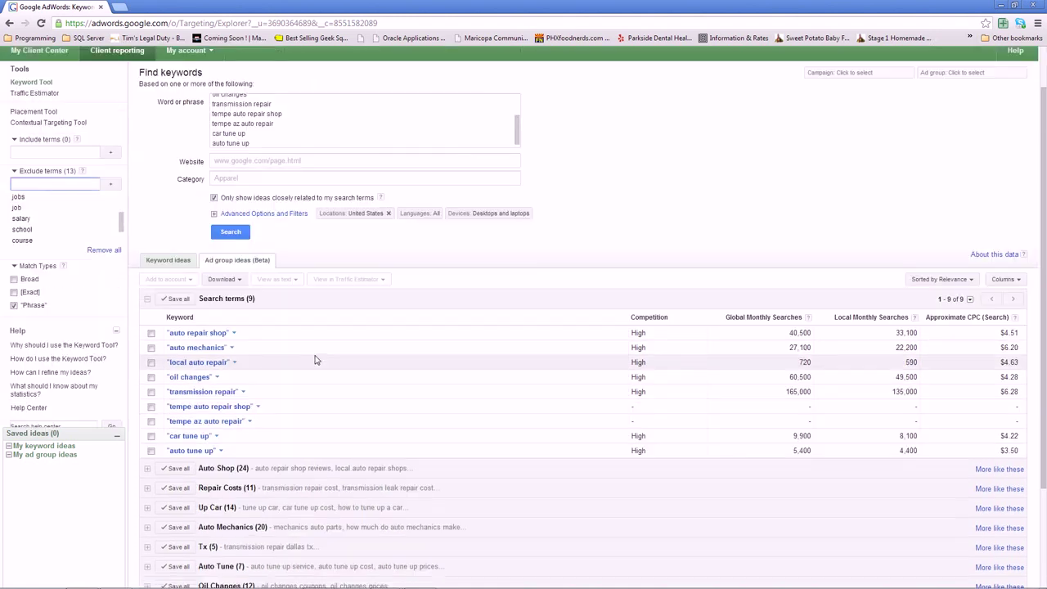
pyautogui.scroll(-1, 317, 360)
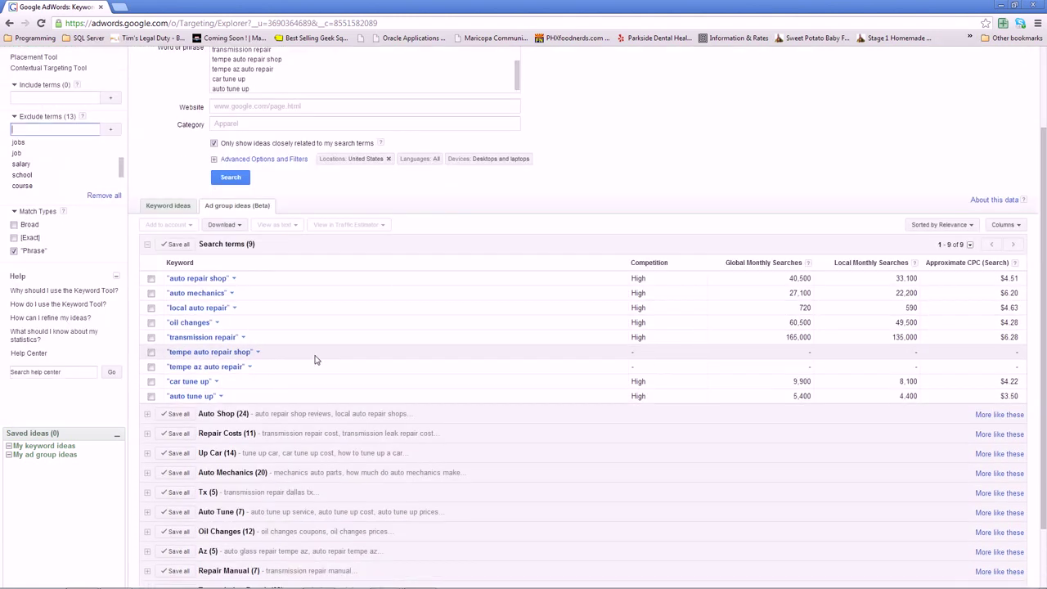
pyautogui.scroll(-1, 317, 360)
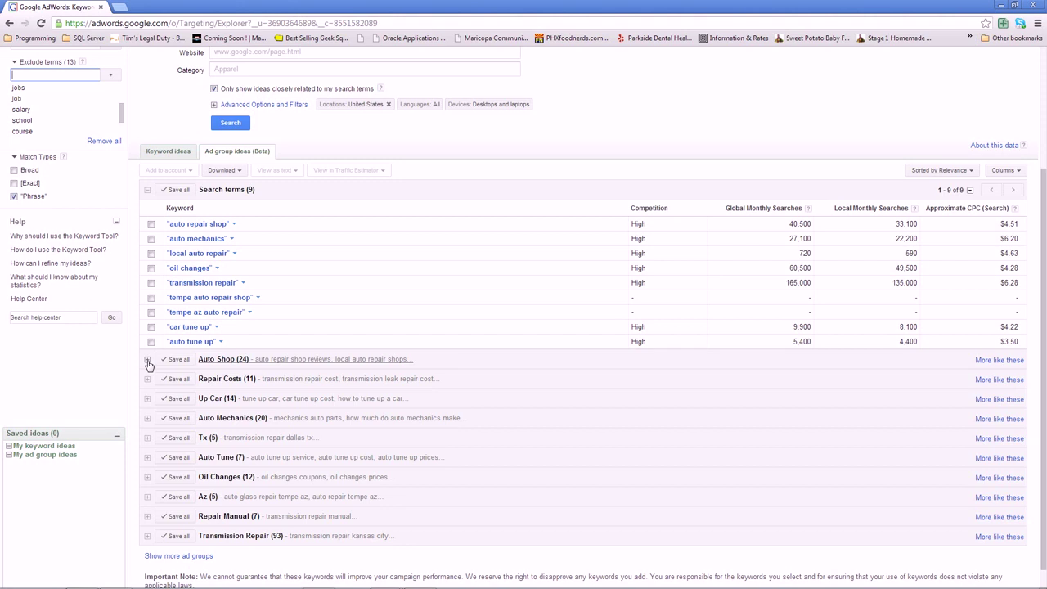
pyautogui.scroll(3, 971, 332)
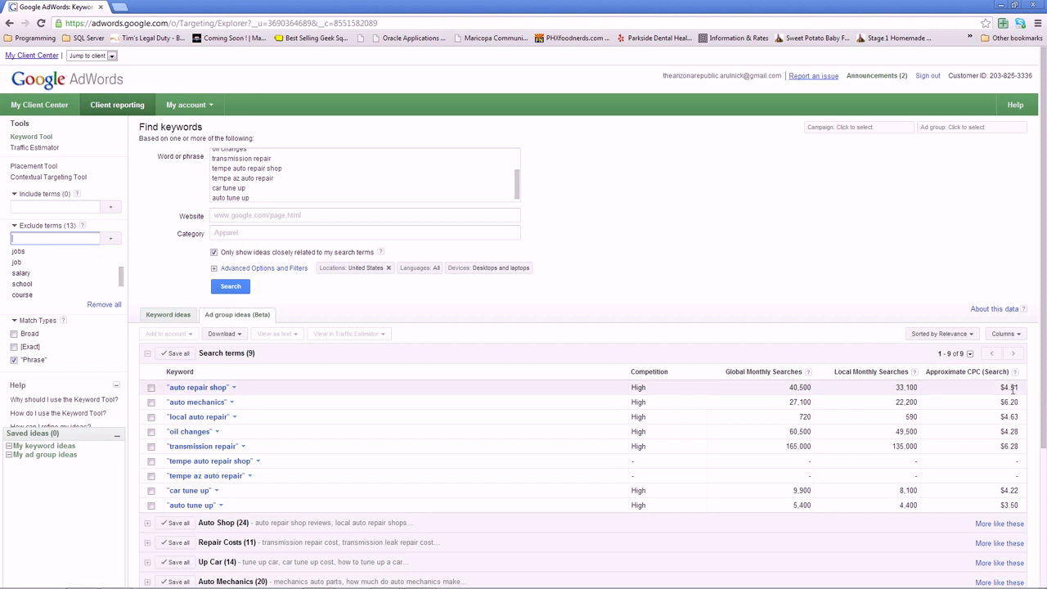
pyautogui.click(1012, 336)
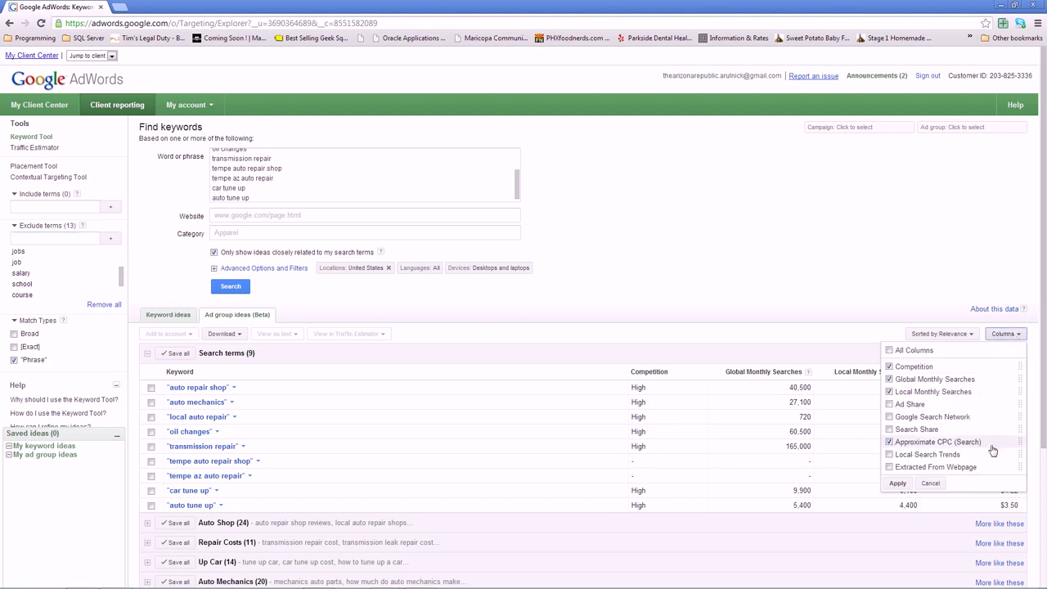
pyautogui.click(897, 483)
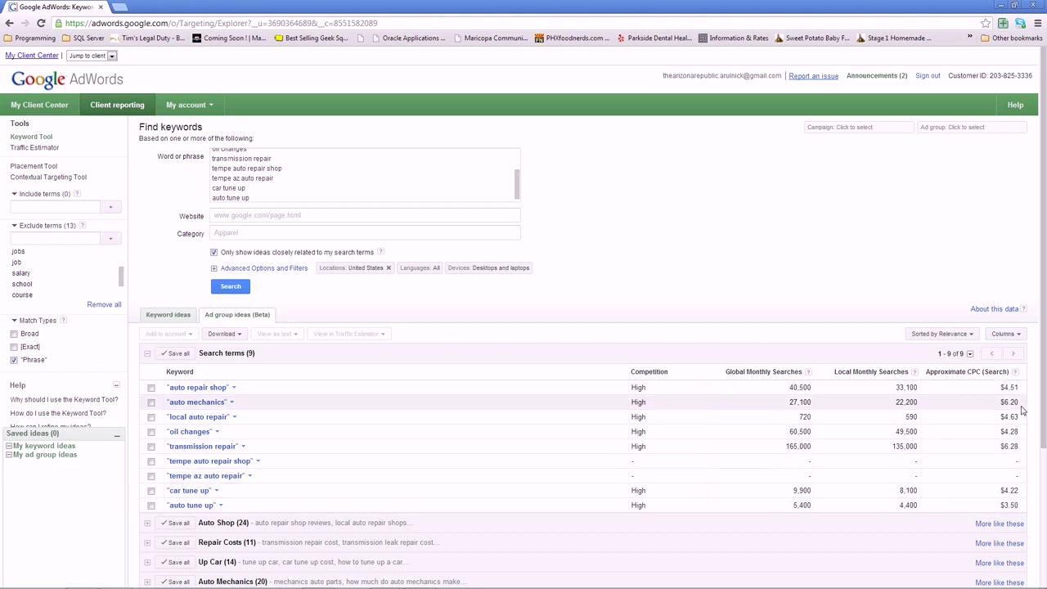
# Compare the approximate CPC of "auto tune up" with that of "transmission repair" in the search terms table.
pyautogui.moveTo(1000, 504); pyautogui.dragTo(1022, 505)
pyautogui.click(1018, 505)
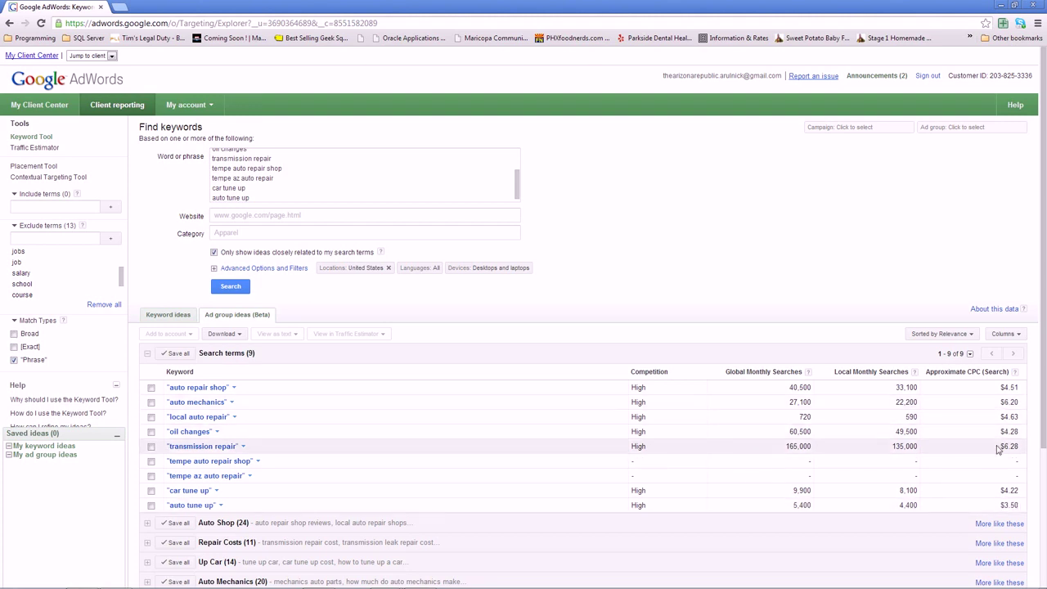
pyautogui.moveTo(997, 445); pyautogui.dragTo(1022, 452)
pyautogui.click(1023, 452)
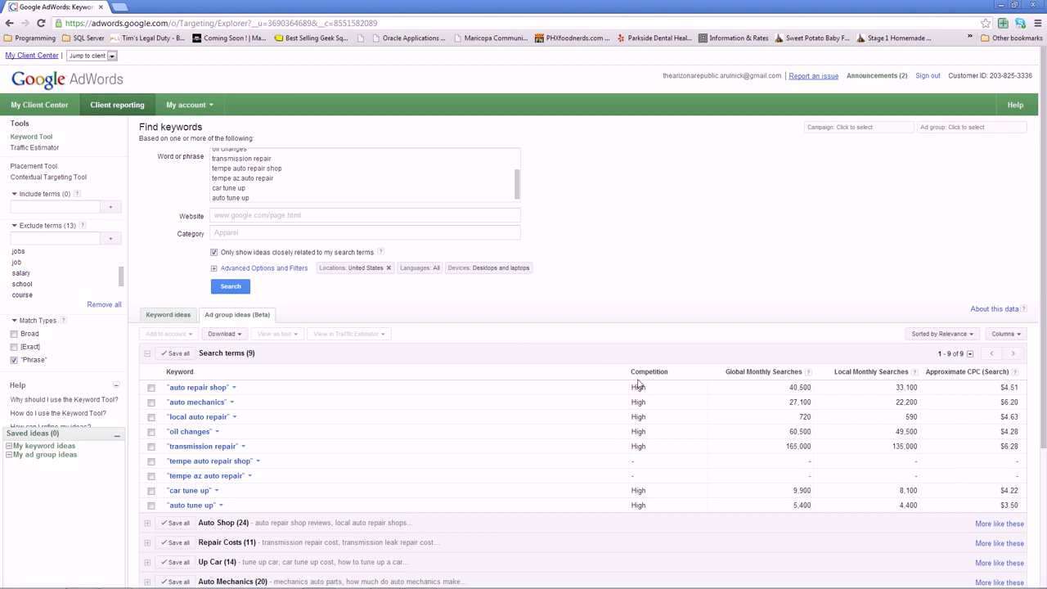
# Save all keywords of the Auto Shop and Repair Costs ad groups, reviewing the Repair Costs keywords.
pyautogui.scroll(-2, 398, 341)
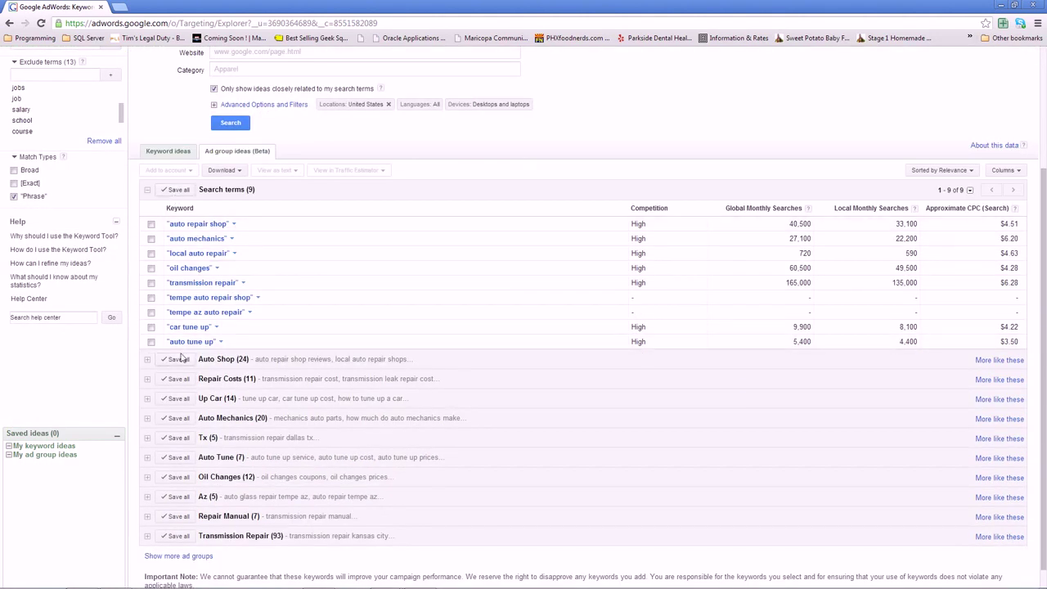
pyautogui.click(179, 359)
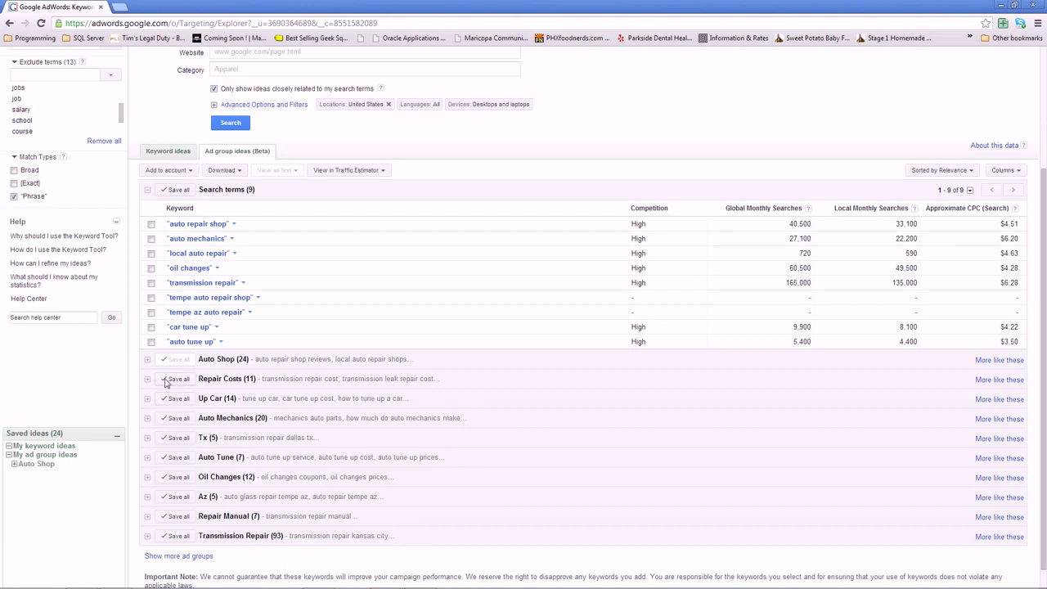
pyautogui.click(147, 380)
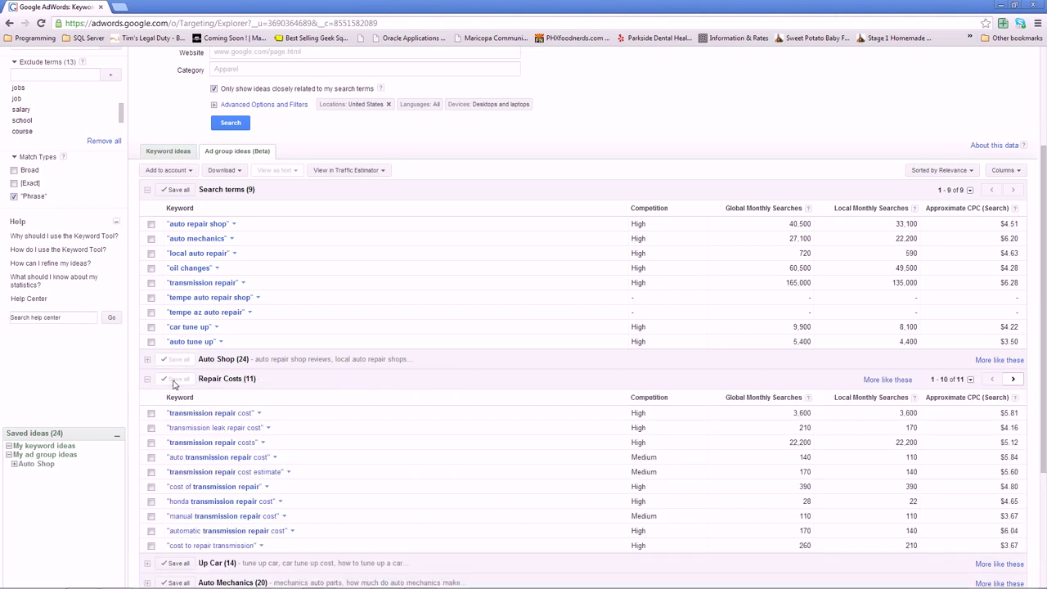
pyautogui.click(178, 380)
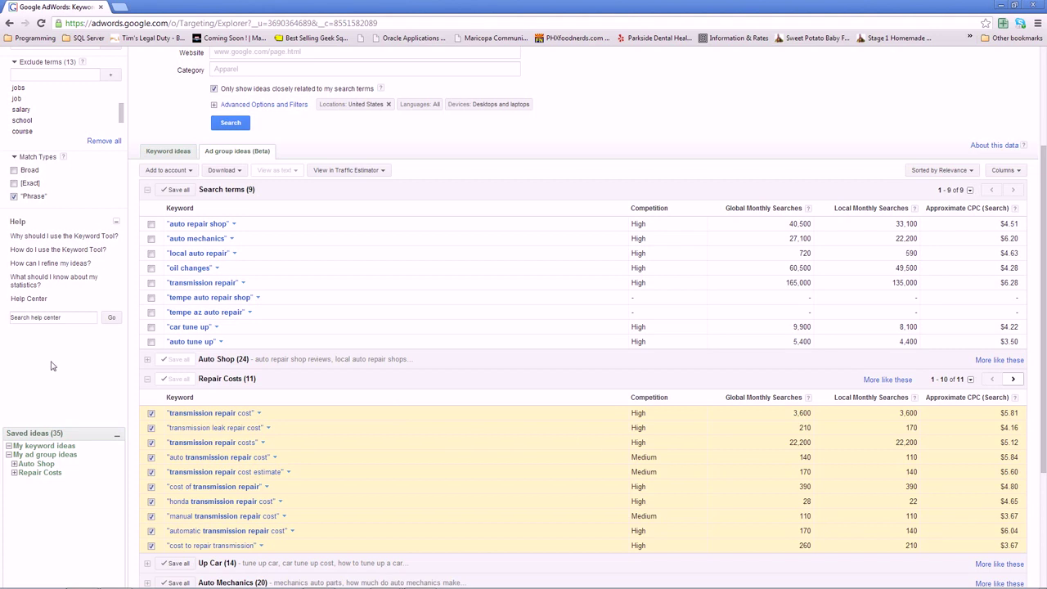
pyautogui.click(147, 380)
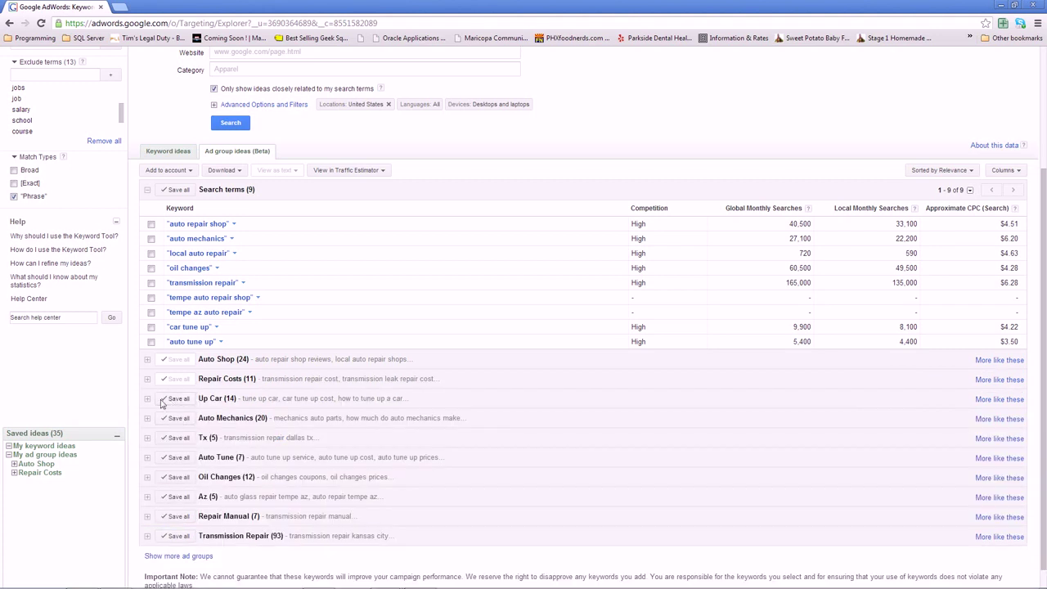
# Save all keywords of the Up Car, Auto Mechanics, Auto Tune, Oil Changes and Transmission Repair ad groups.
pyautogui.click(164, 400)
pyautogui.click(174, 419)
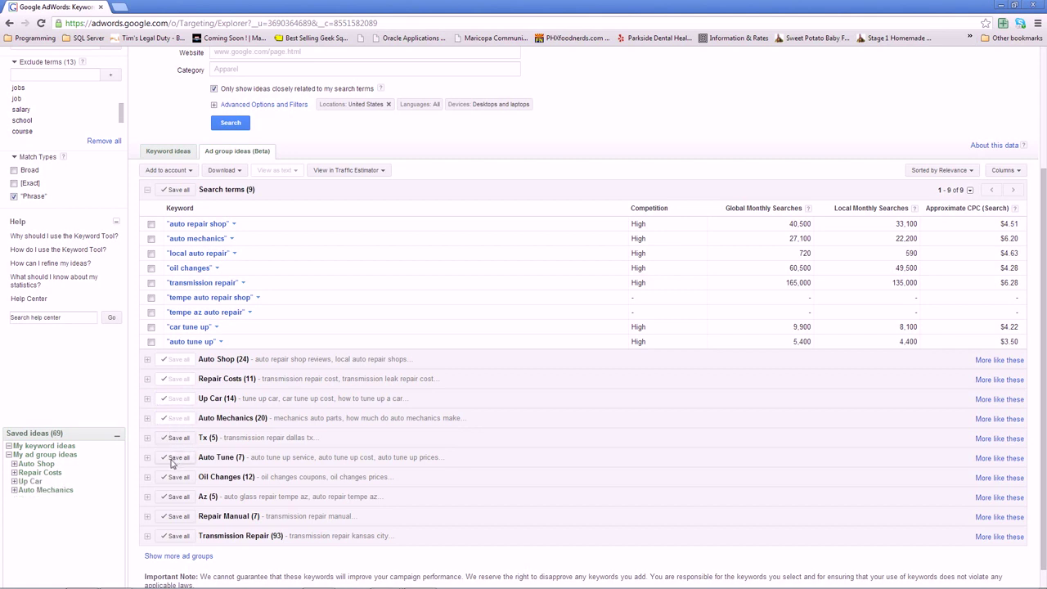
pyautogui.click(168, 459)
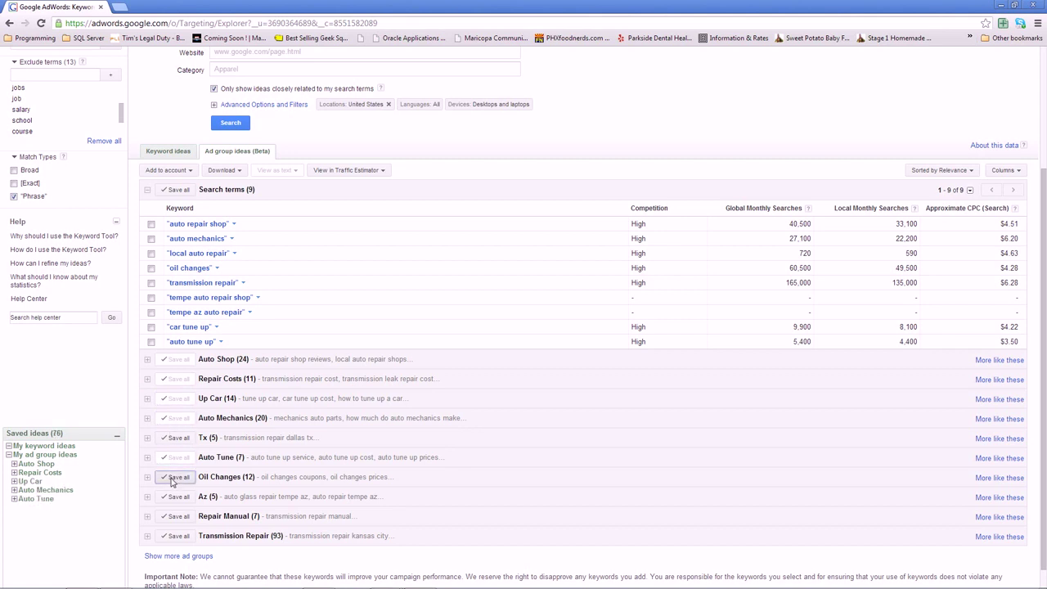
pyautogui.click(171, 480)
pyautogui.click(178, 555)
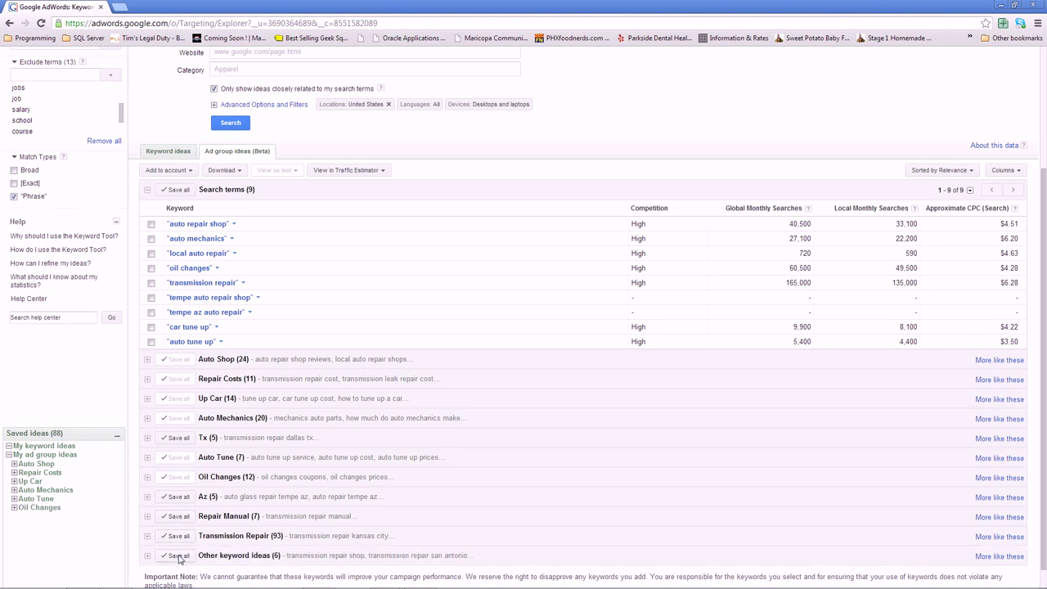
pyautogui.click(179, 535)
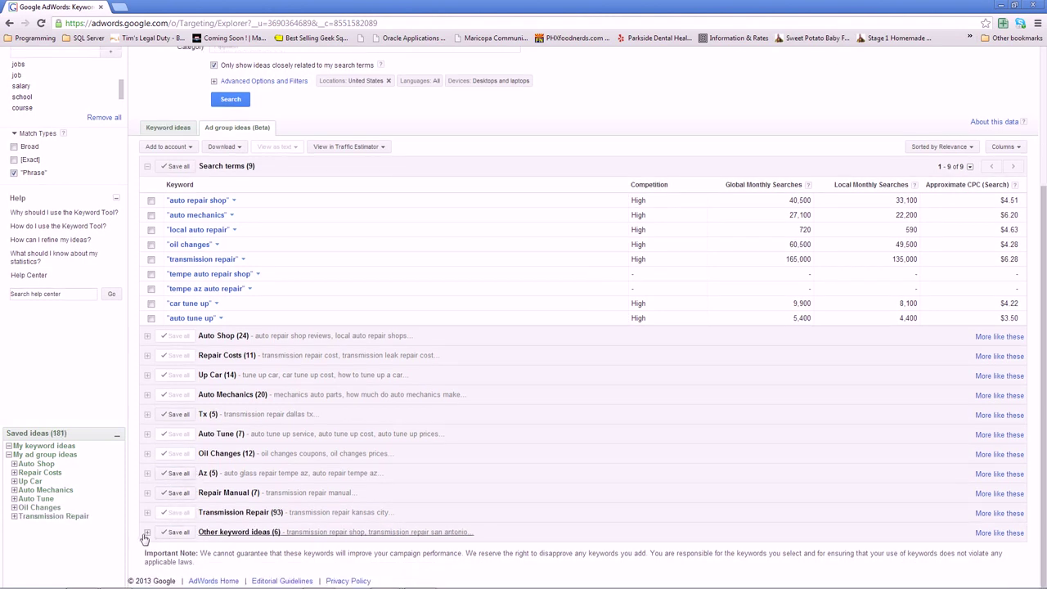
# From the other keyword ideas, save only "transmission repair shop" and "auto repair transmission".
pyautogui.click(147, 533)
pyautogui.scroll(-3, 243, 463)
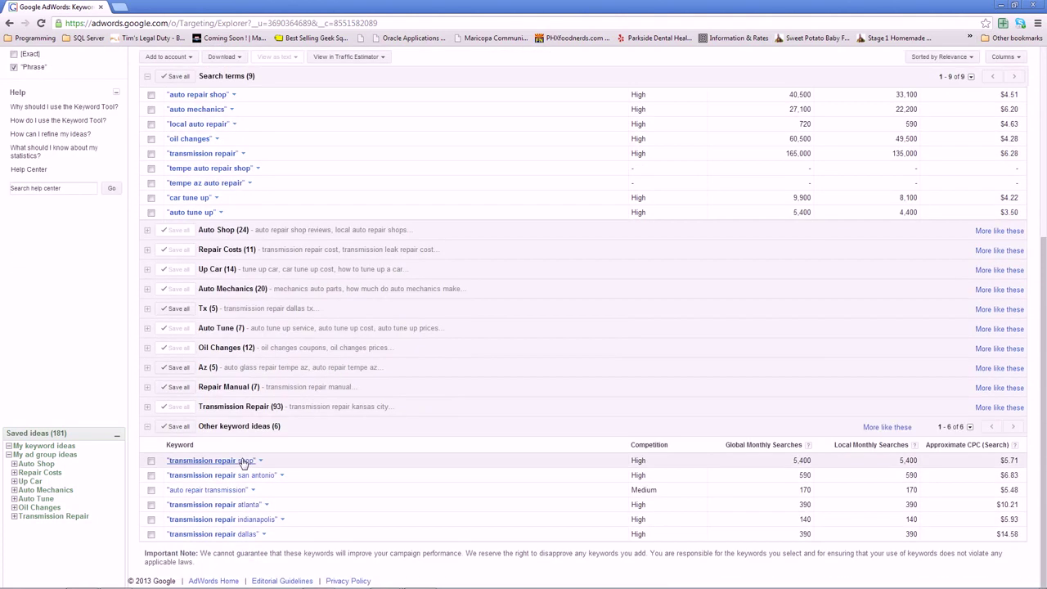
pyautogui.click(151, 462)
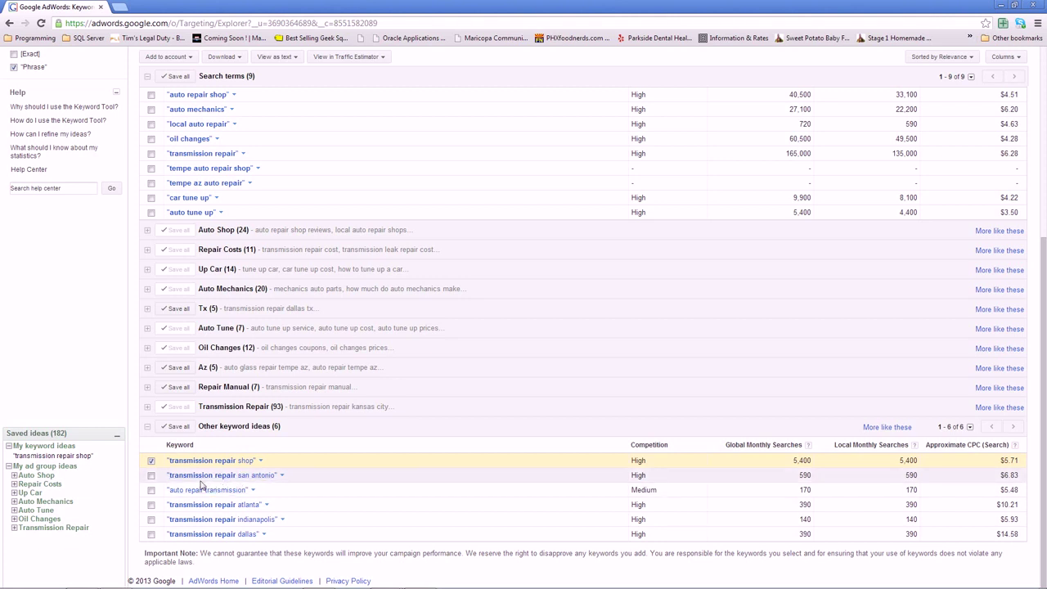
pyautogui.click(152, 491)
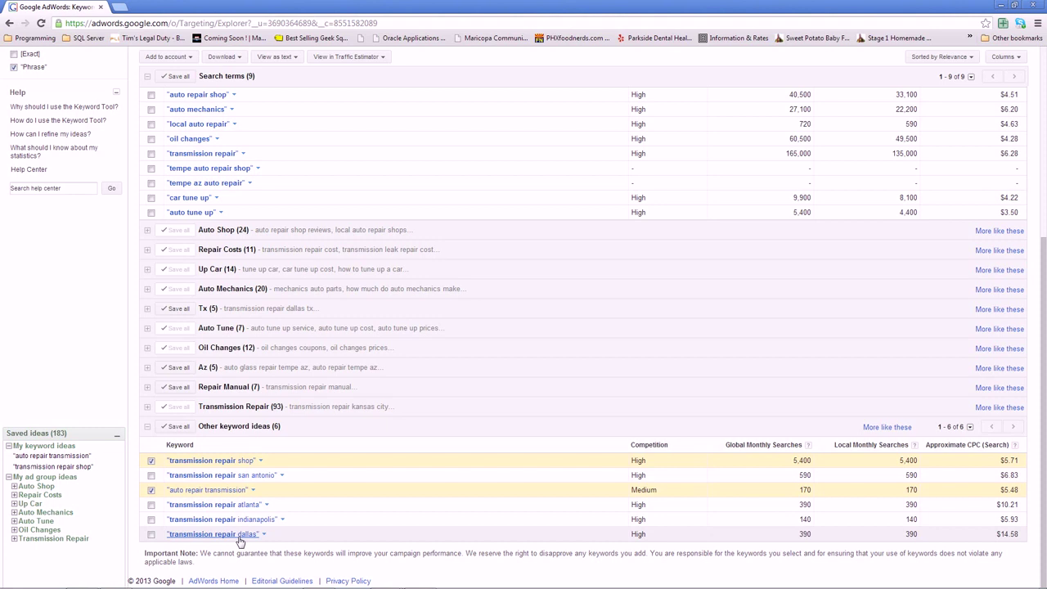
# Review the saved keywords in the Auto Shop, Repair Costs, Up Car and Auto Mechanics ad groups.
pyautogui.scroll(1, 239, 542)
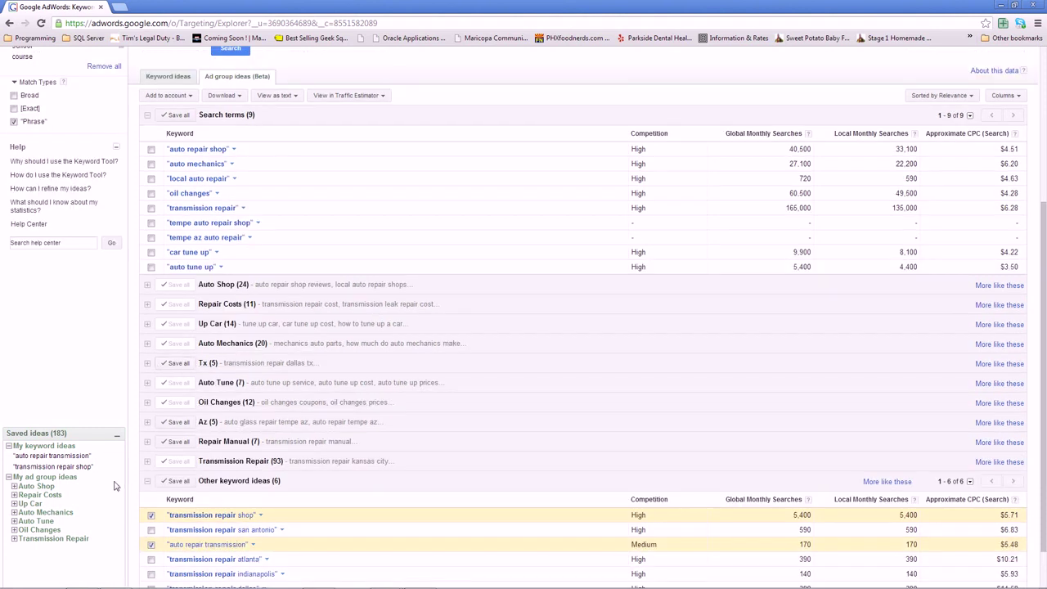
pyautogui.click(13, 486)
pyautogui.scroll(-3, 11, 489)
pyautogui.scroll(-5, 11, 489)
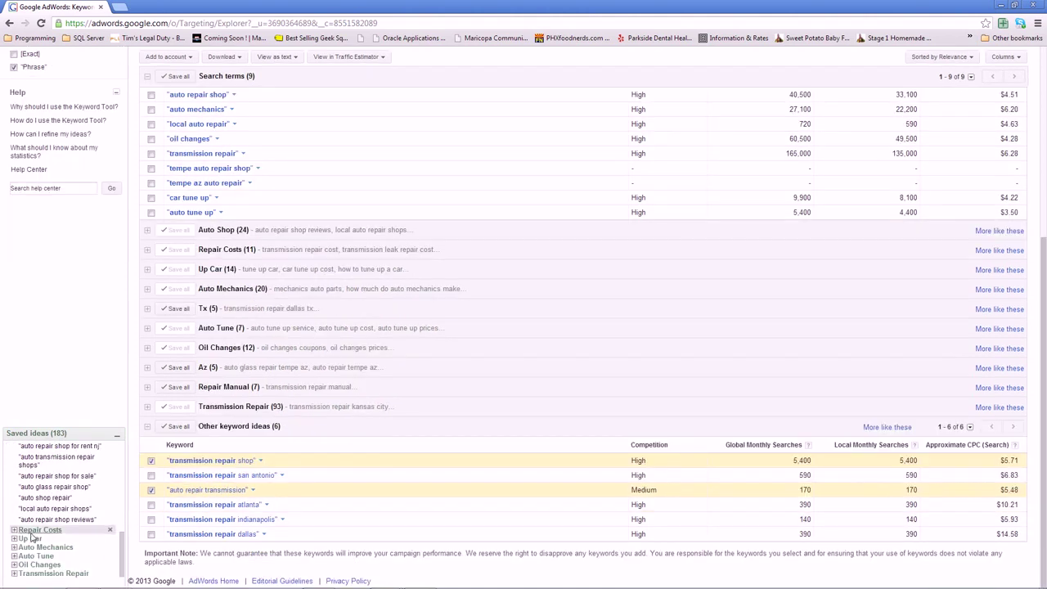
pyautogui.scroll(-3, 25, 524)
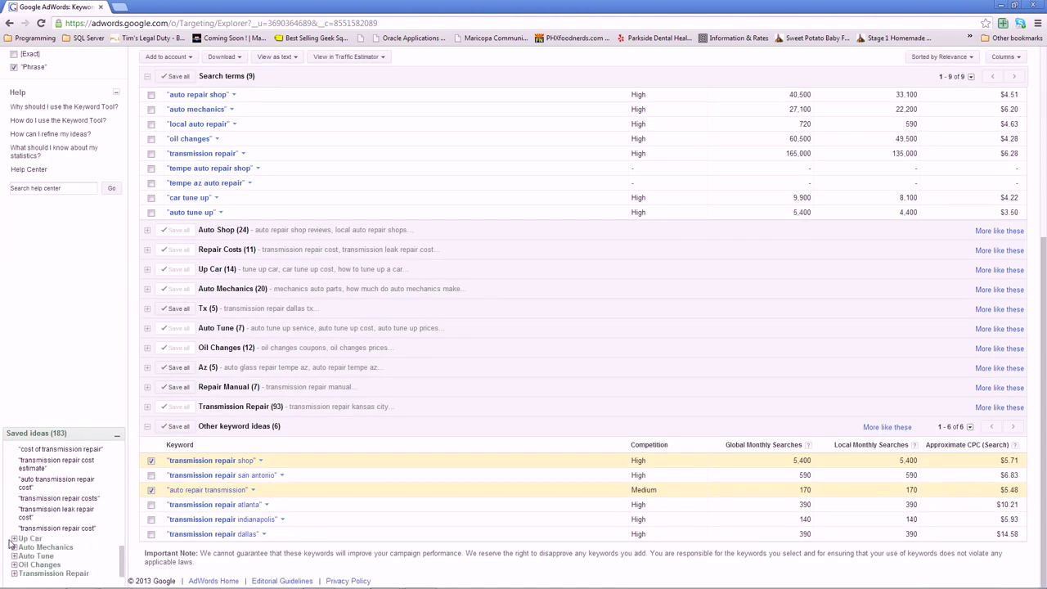
pyautogui.scroll(-3, 16, 527)
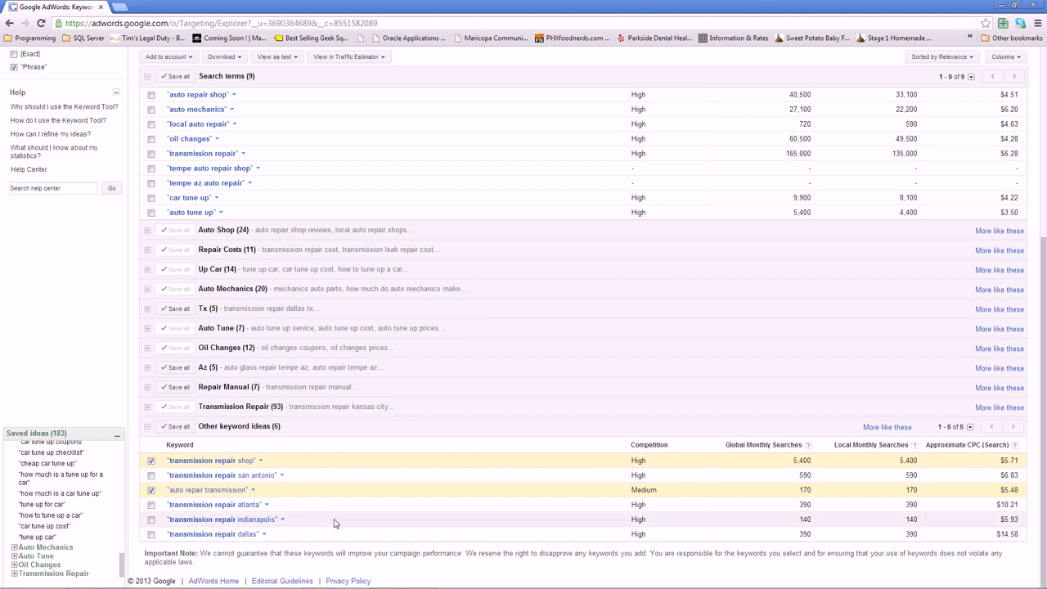
pyautogui.click(13, 547)
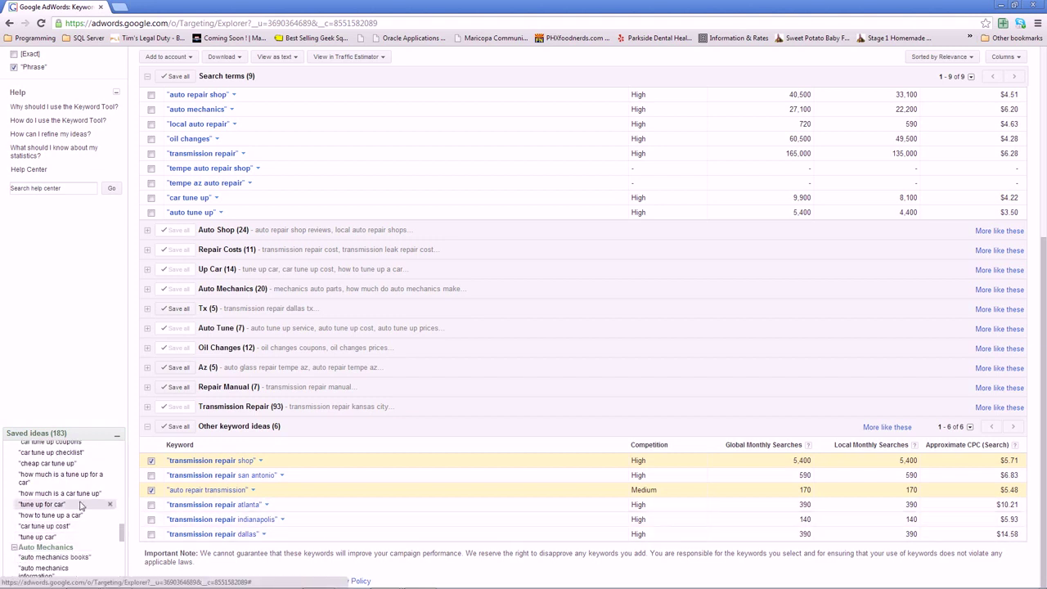
# Review the remaining saved Auto Mechanics keywords and the saved keywords in the Auto Tune and Oil Changes ad groups.
pyautogui.scroll(-3, 80, 505)
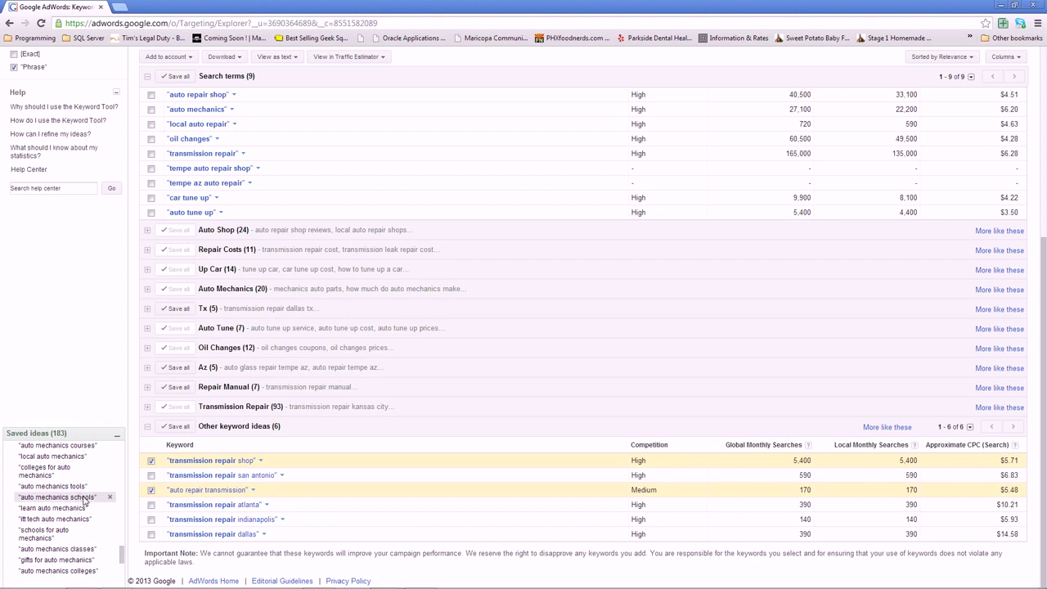
pyautogui.scroll(-3, 65, 506)
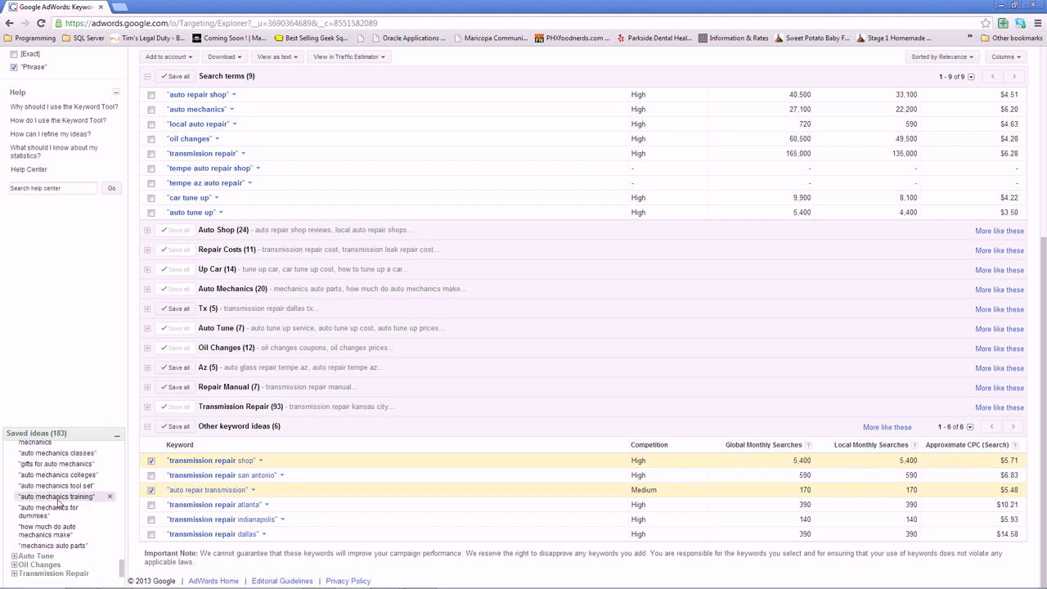
pyautogui.click(14, 556)
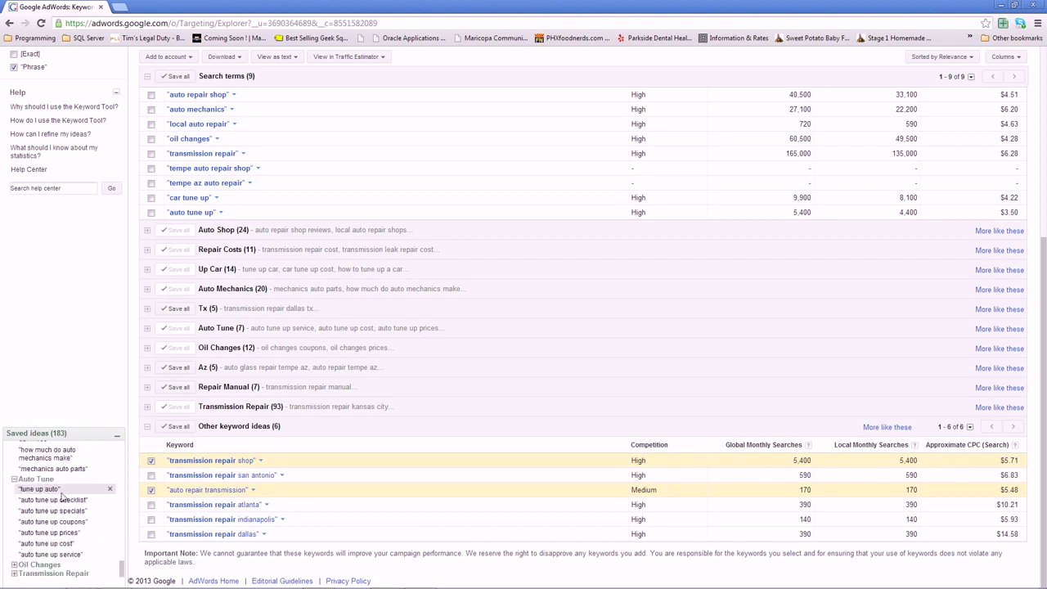
pyautogui.click(14, 564)
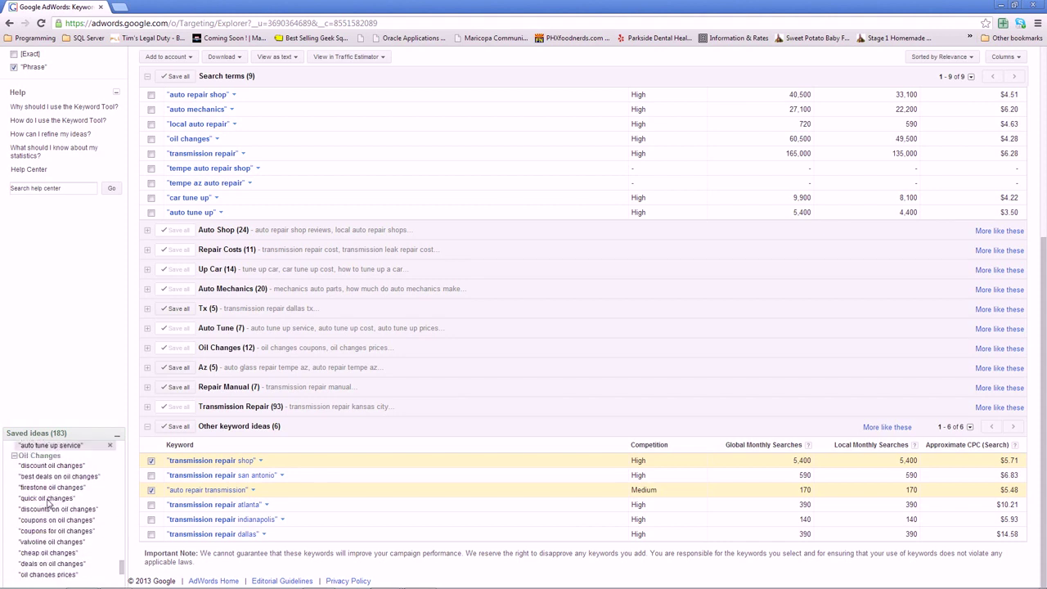
pyautogui.scroll(-1, 51, 504)
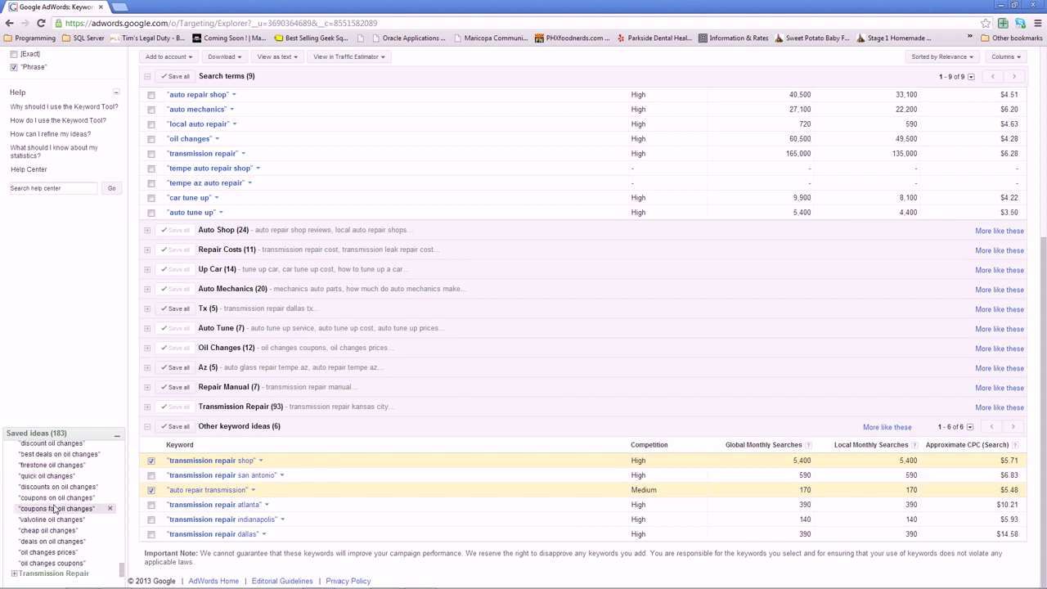
# In the saved Transmission Repair ad group, remove the transmission repair keywords for Rochester NY, Richmond VA, San Jose and NJ.
pyautogui.click(14, 574)
pyautogui.scroll(-1, 90, 494)
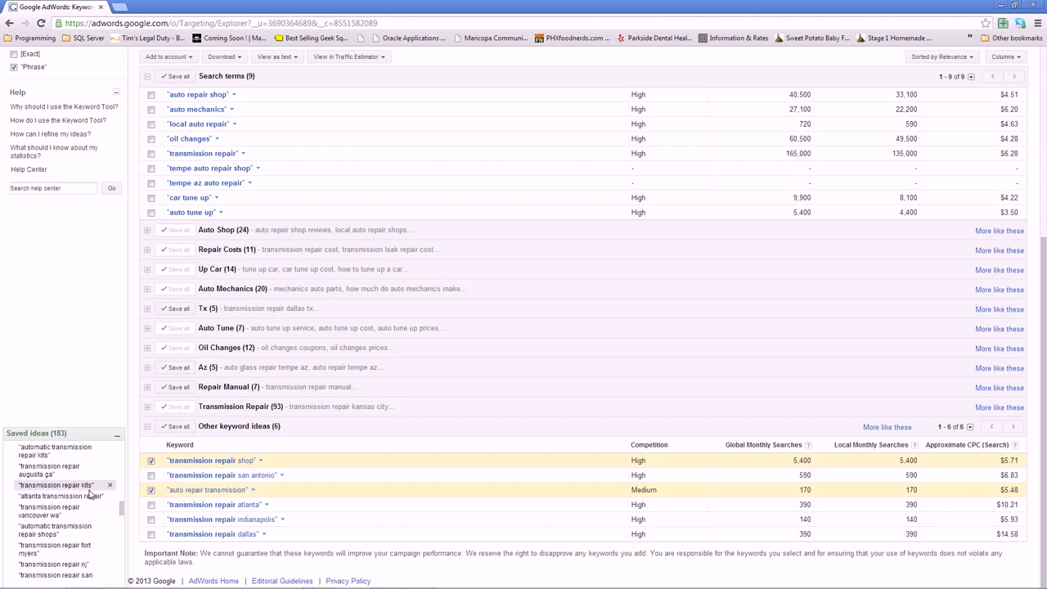
pyautogui.scroll(-1, 90, 494)
pyautogui.scroll(-1, 91, 501)
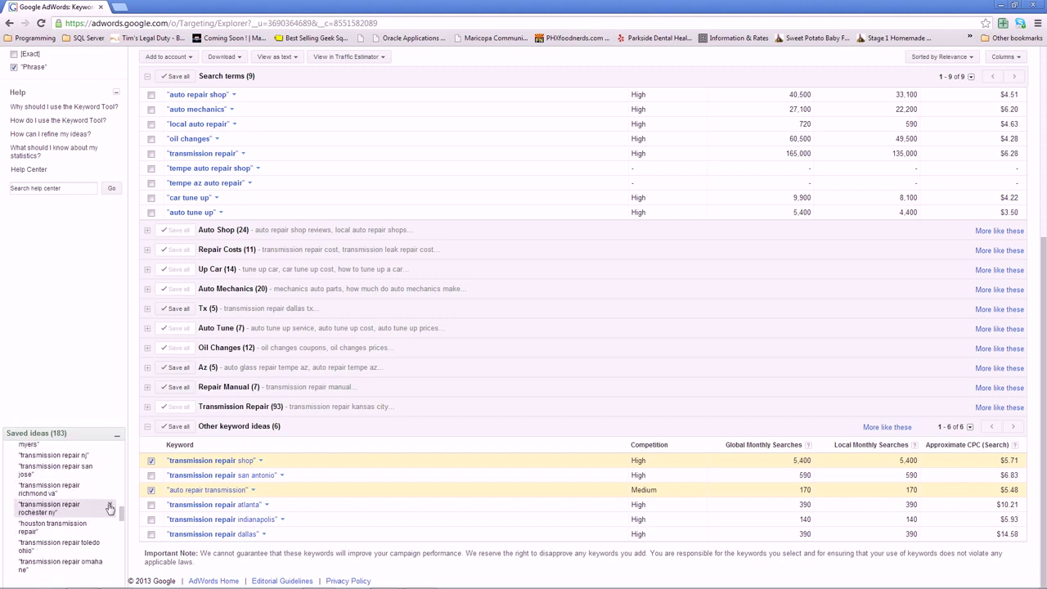
pyautogui.click(109, 508)
pyautogui.click(111, 488)
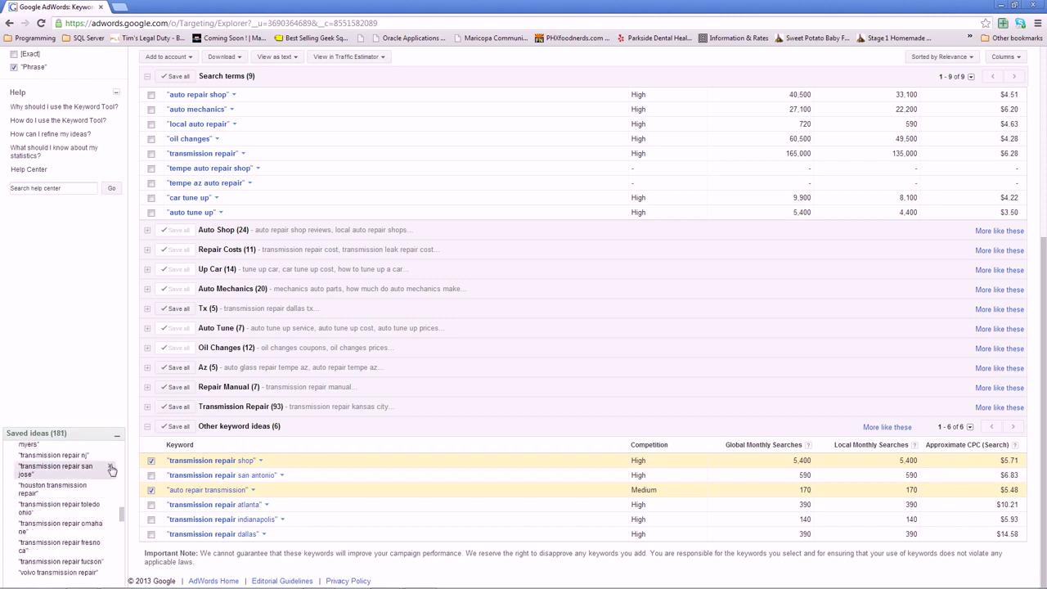
pyautogui.click(110, 466)
pyautogui.click(110, 456)
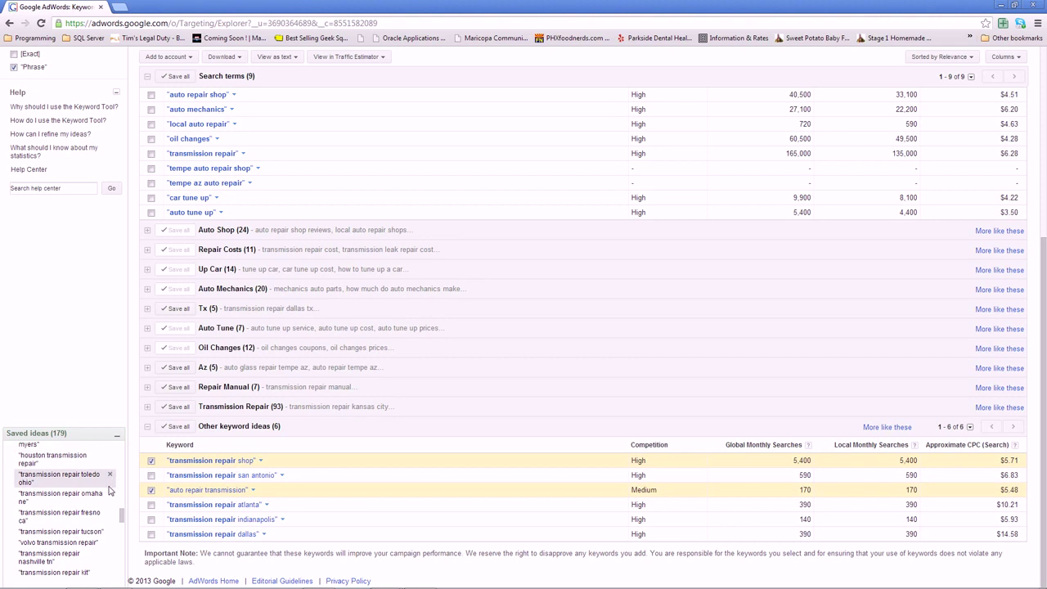
# Remove the saved transmission repair keywords for Toledo Ohio, Omaha NE, Fresno CA, Tucson and Nashville TN.
pyautogui.click(110, 474)
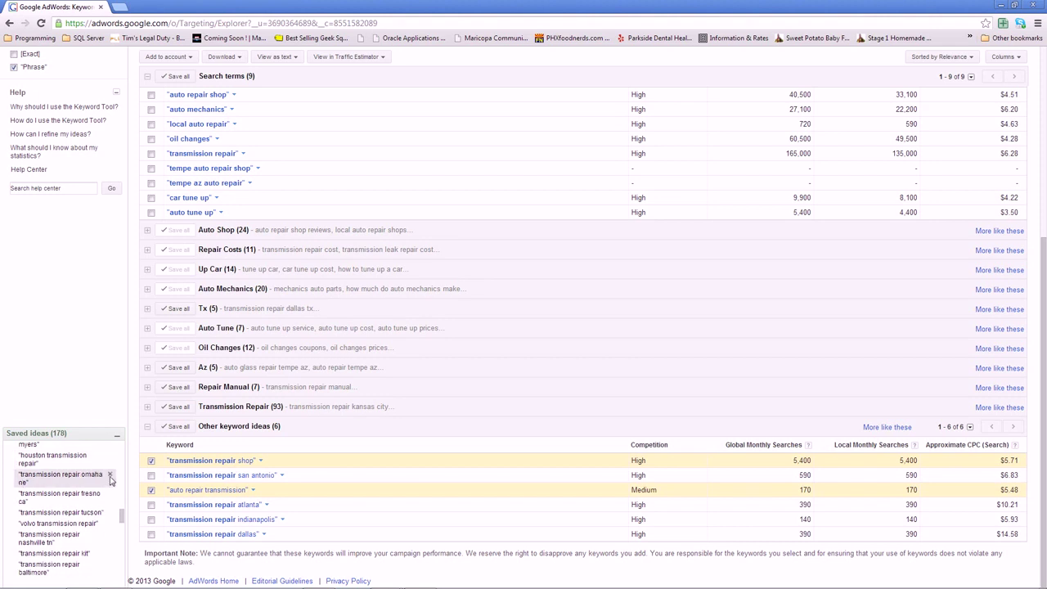
pyautogui.click(110, 476)
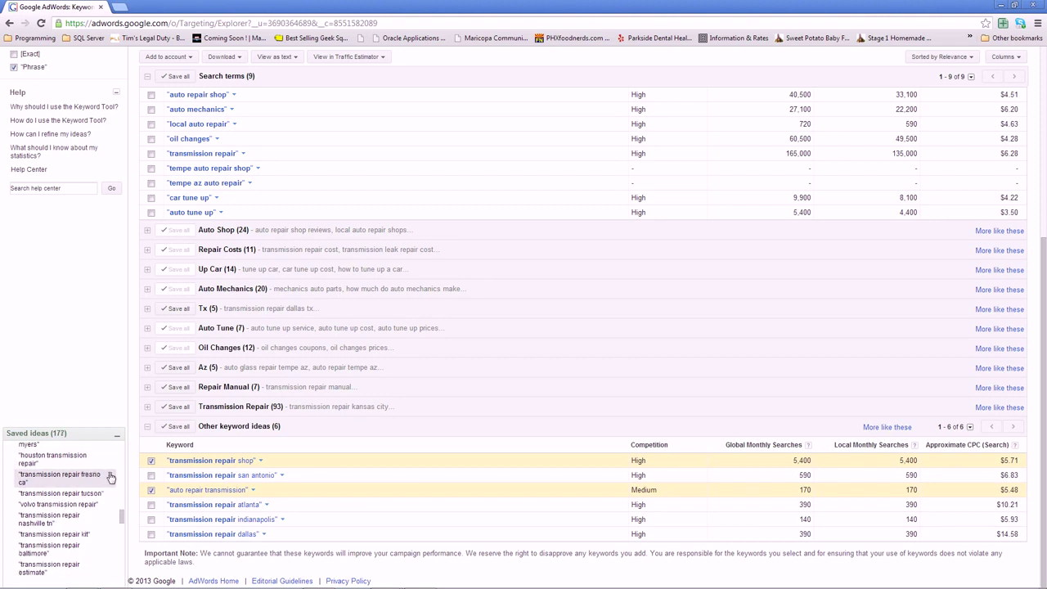
pyautogui.click(109, 476)
pyautogui.click(110, 477)
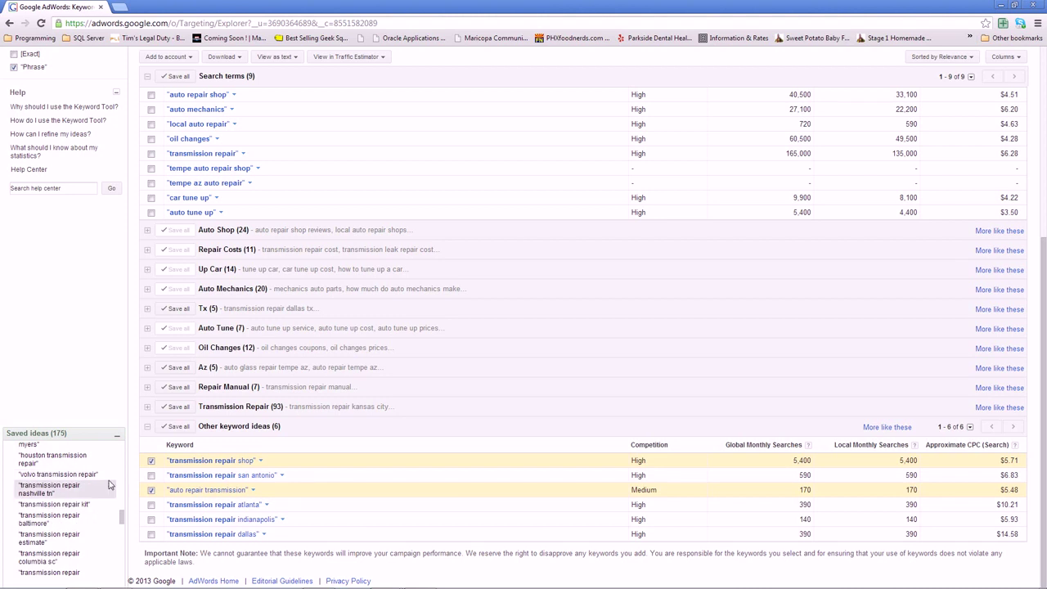
pyautogui.click(109, 488)
# Remove the saved transmission repair keywords for Columbia SC, Oklahoma City, Portland Oregon, Tallahassee, New Orleans and Bellevue WA, plus "transmission repair in chicago".
pyautogui.click(109, 482)
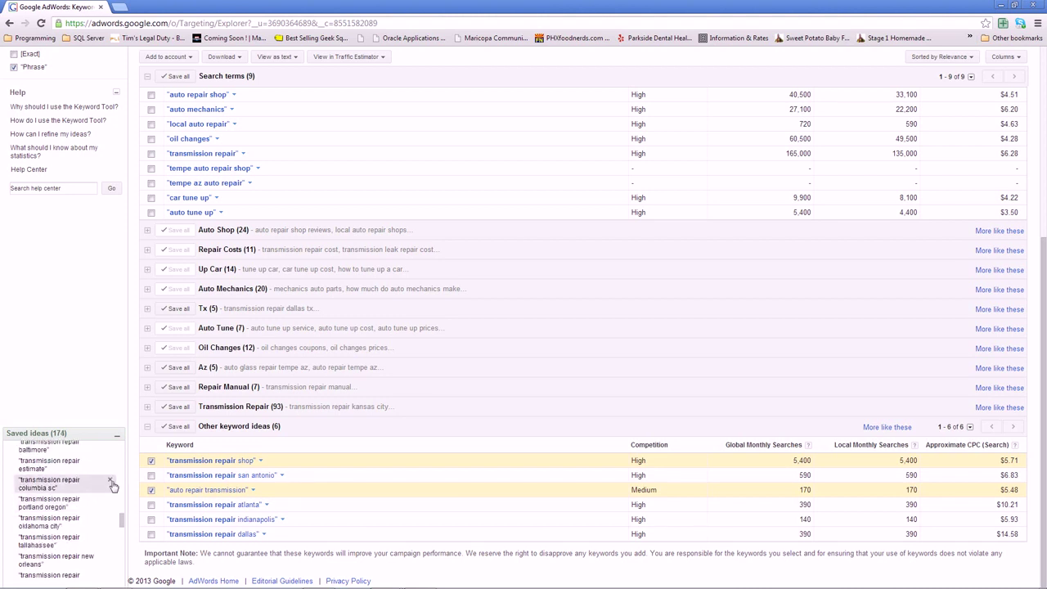
pyautogui.click(110, 500)
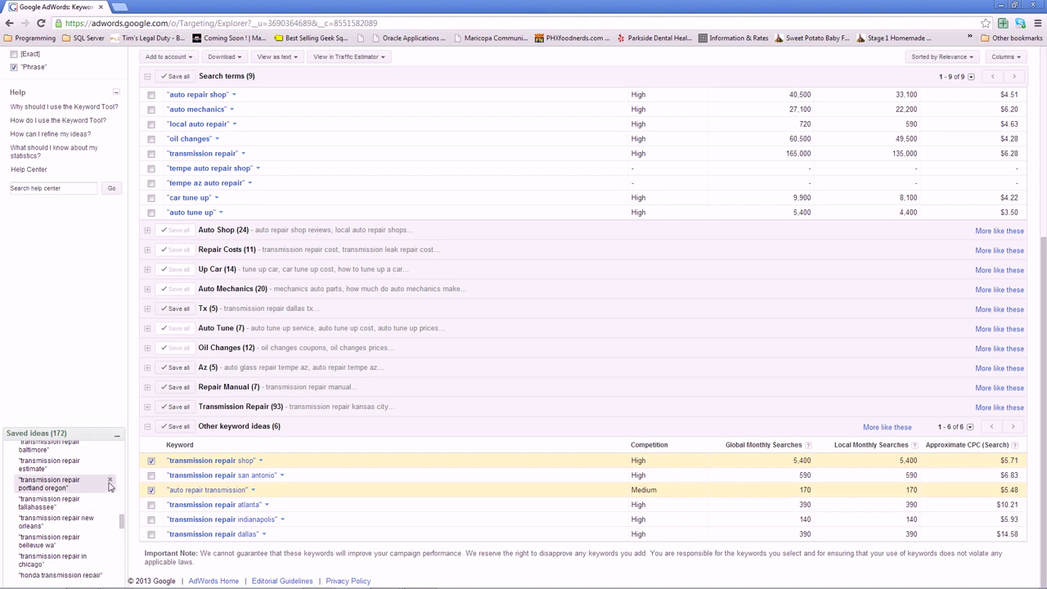
pyautogui.click(110, 482)
pyautogui.click(110, 483)
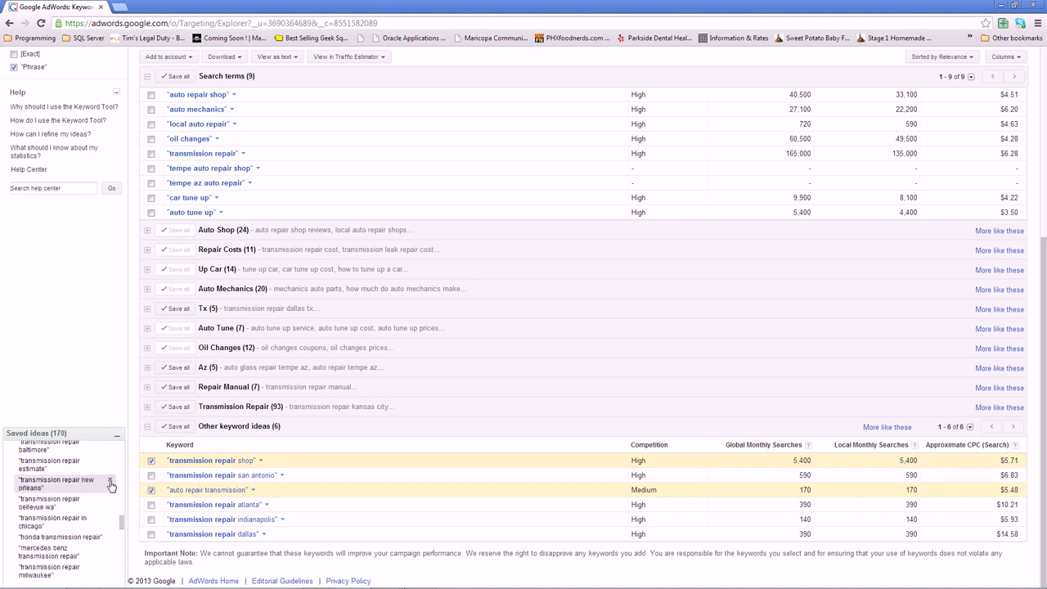
pyautogui.click(111, 483)
pyautogui.click(110, 483)
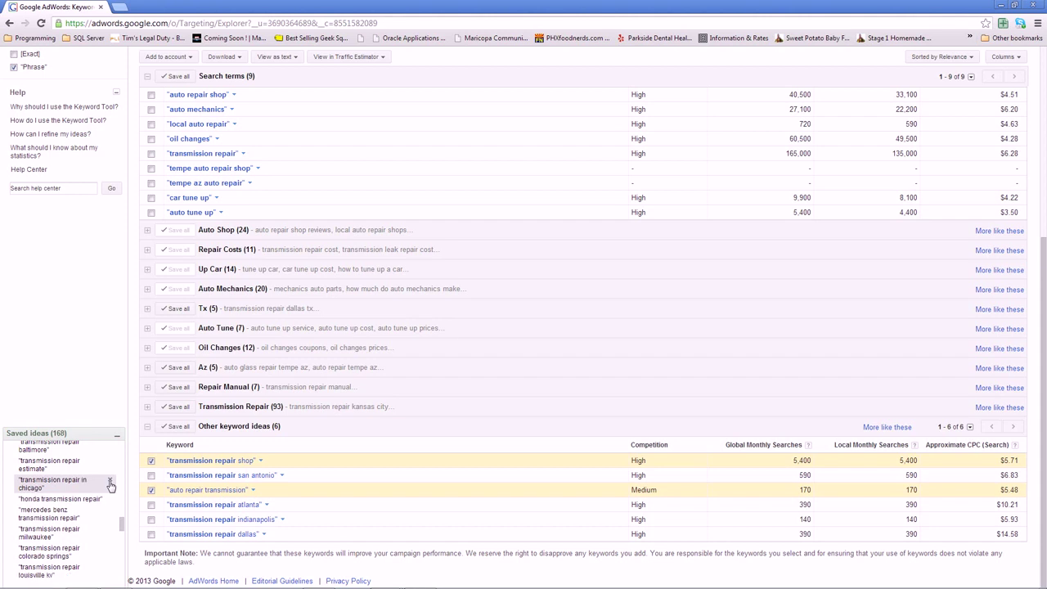
pyautogui.click(110, 482)
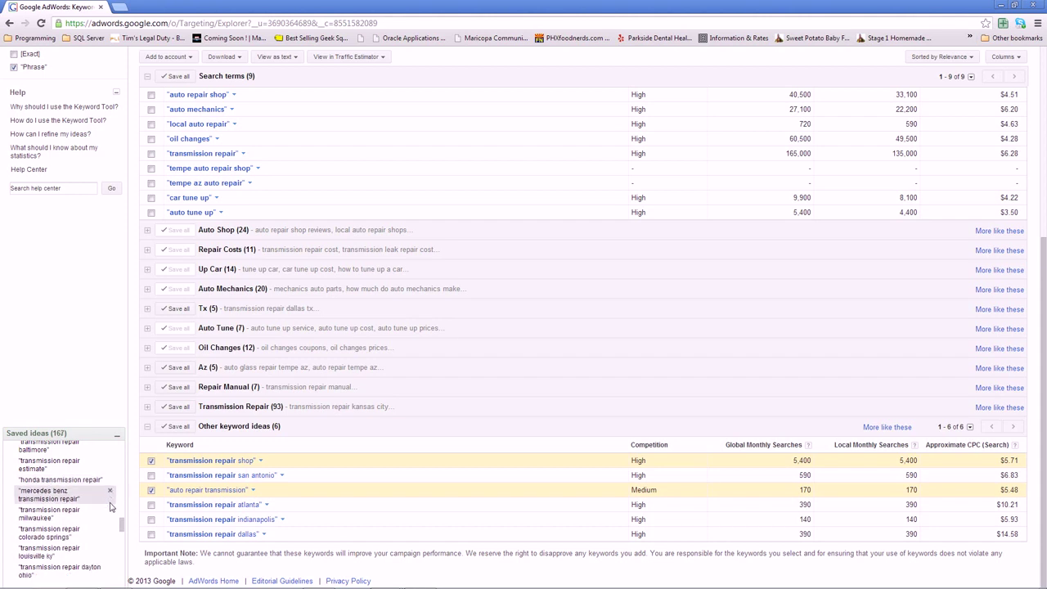
# Remove the saved transmission repair keywords for Milwaukee, Colorado Springs, Louisville KY, Dayton Ohio, Fayetteville NC, Huntsville AL, Miami and Pittsburgh.
pyautogui.click(111, 510)
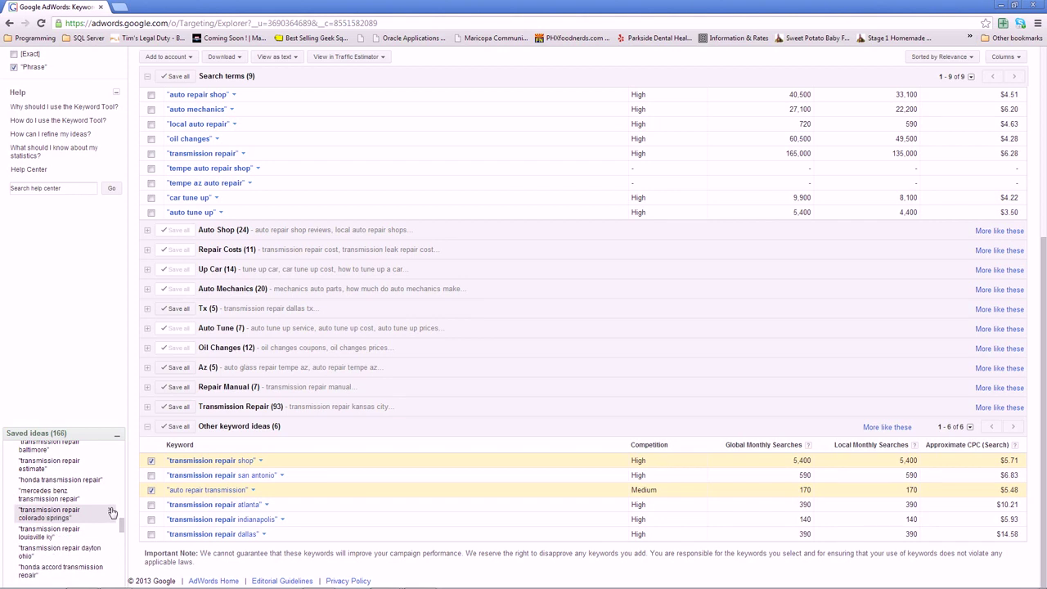
pyautogui.click(111, 512)
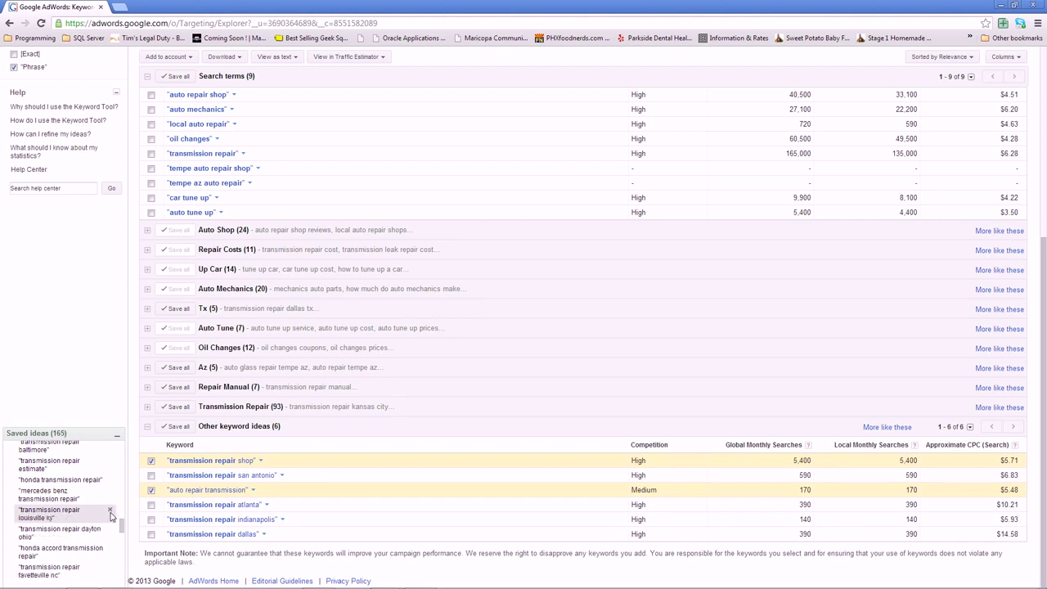
pyautogui.click(110, 512)
pyautogui.click(110, 512)
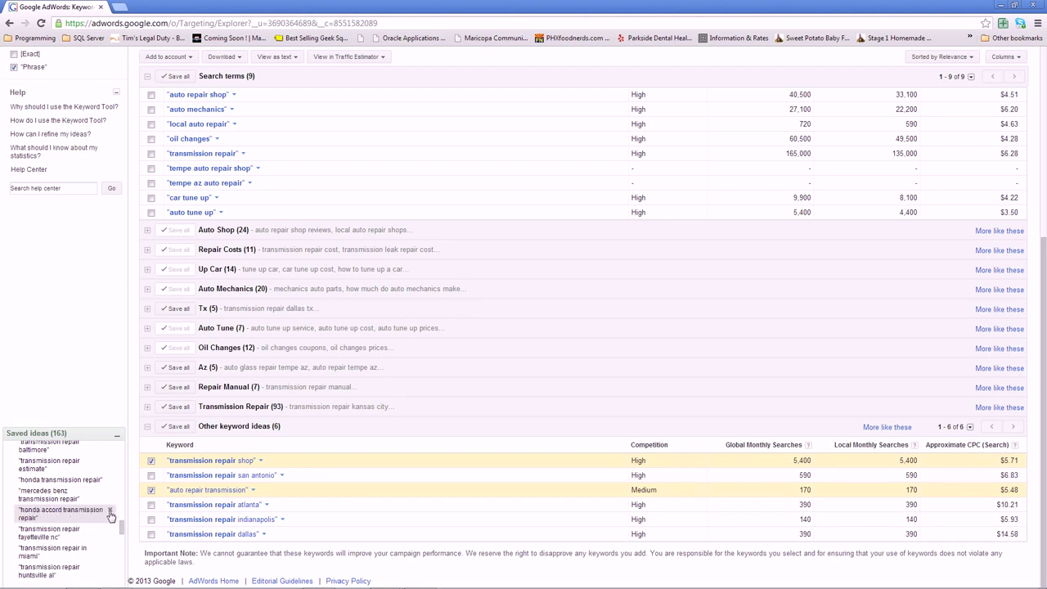
pyautogui.scroll(-2, 111, 507)
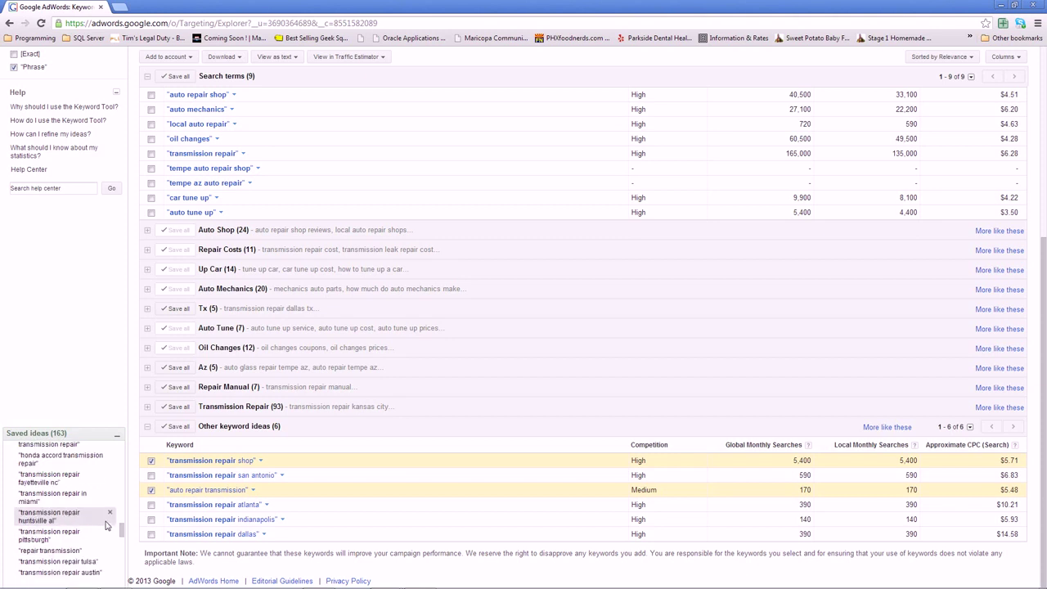
pyautogui.click(110, 474)
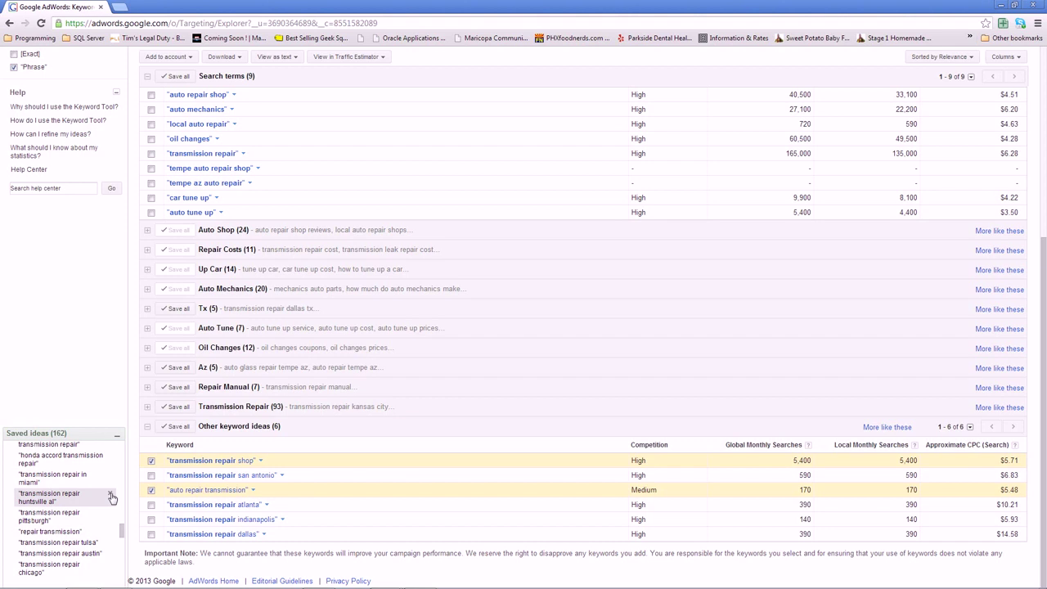
pyautogui.click(110, 495)
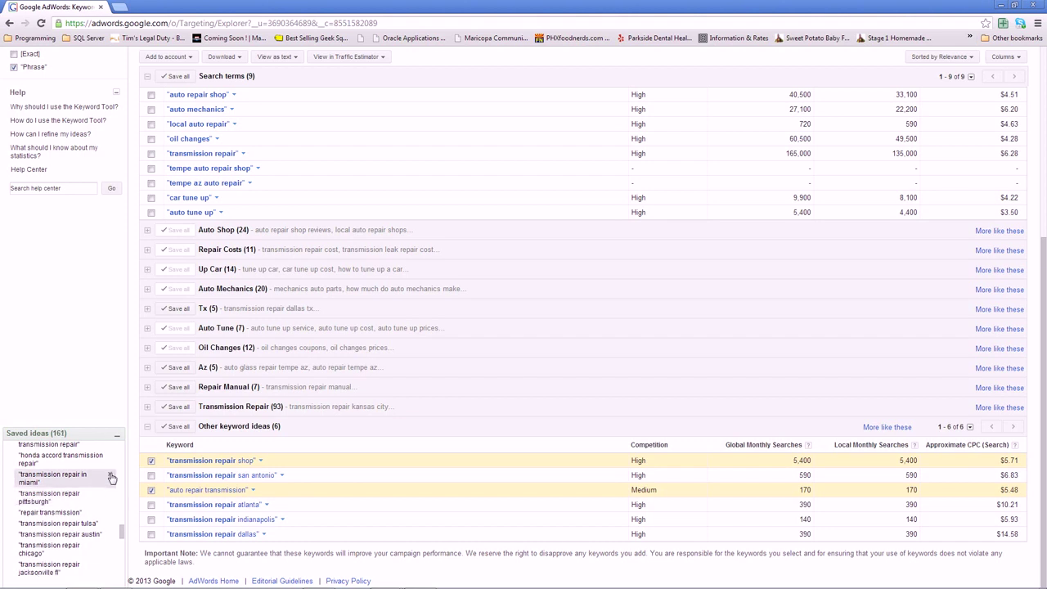
pyautogui.click(111, 476)
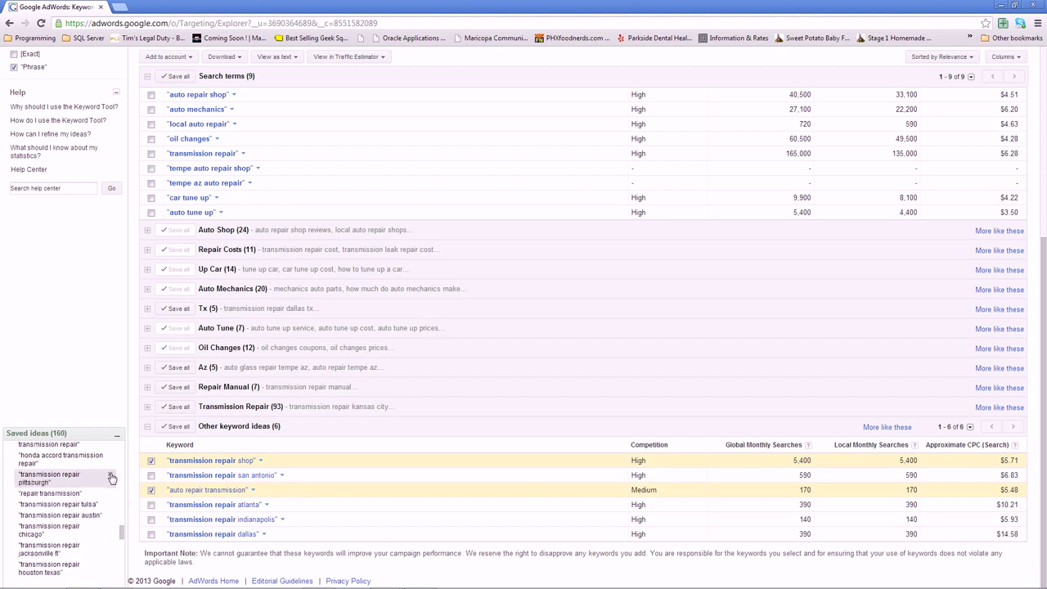
pyautogui.click(111, 477)
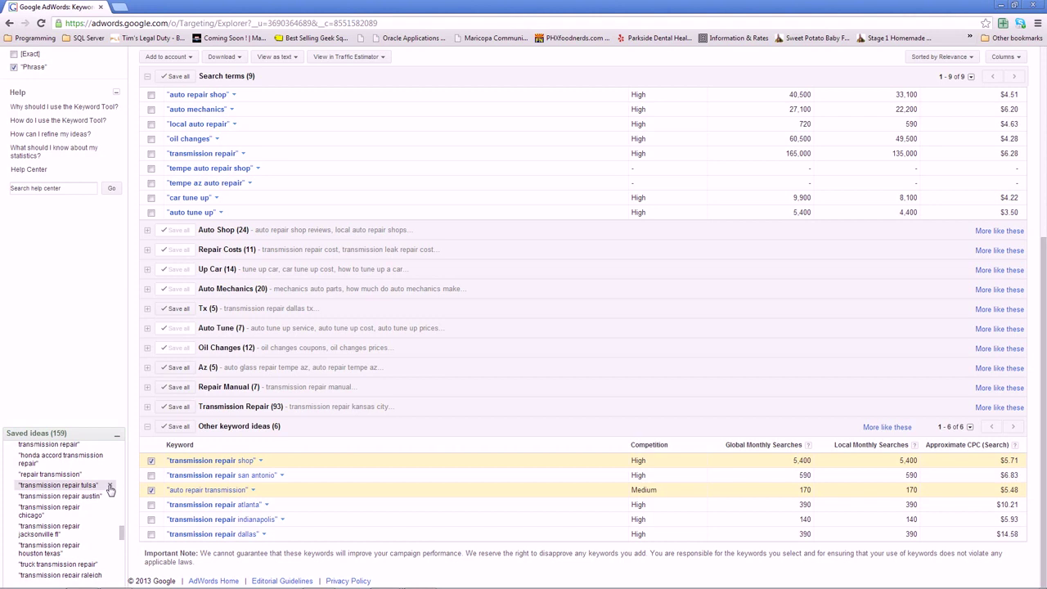
# Remove the saved keywords "transmission repair" tulsa, austin, chicago, jacksonville fl and houston texas.
pyautogui.click(111, 486)
pyautogui.click(112, 487)
pyautogui.click(111, 487)
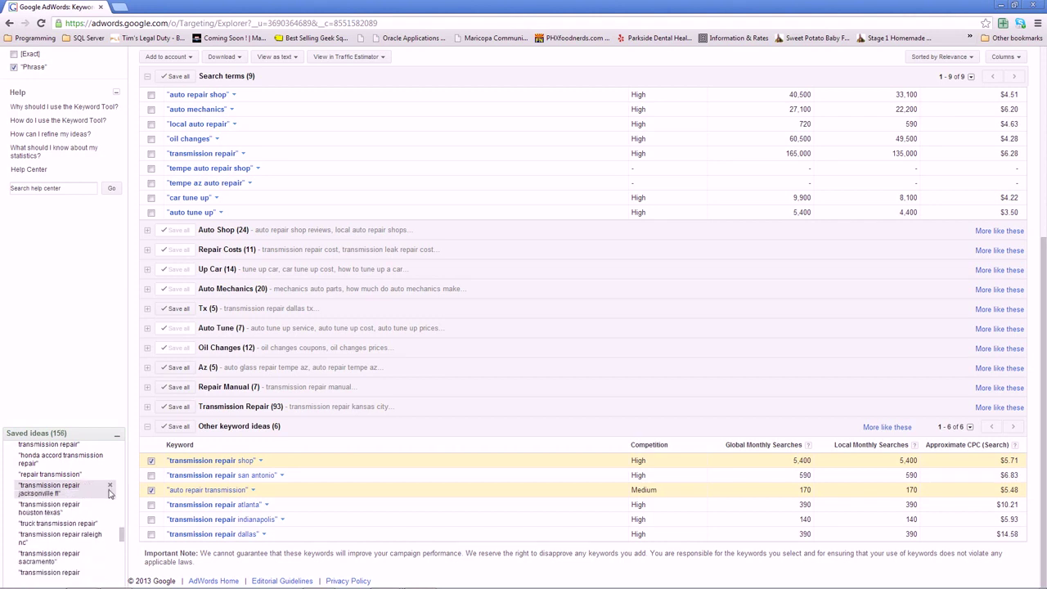
pyautogui.click(110, 489)
pyautogui.click(111, 488)
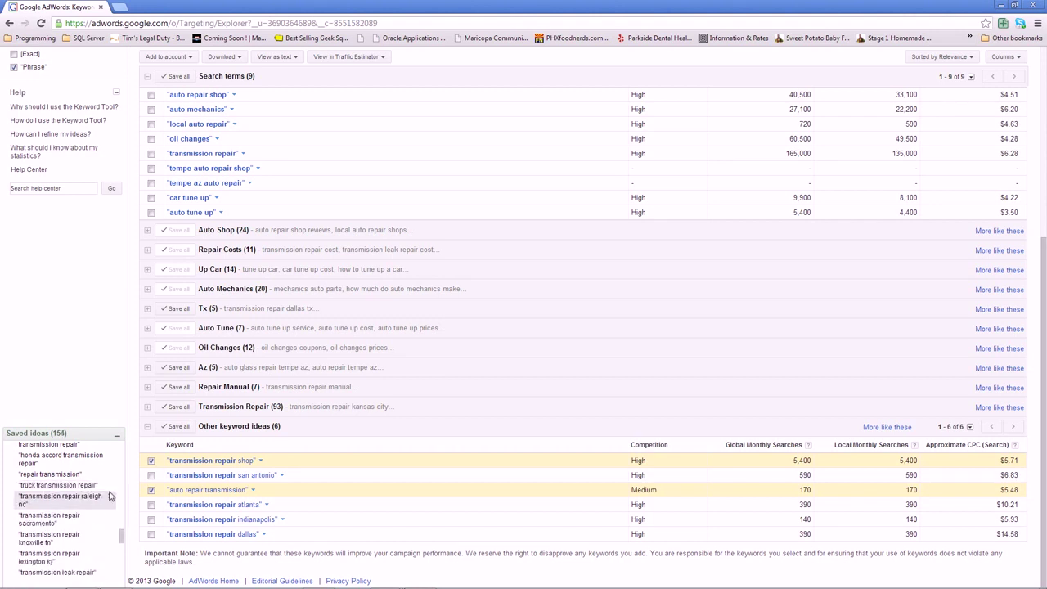
# Remove the saved transmission repair keywords for Raleigh NC, Sacramento, Knoxville TN, Lexington KY, Greenville SC, Columbus Ohio, St Louis and Atlanta GA.
pyautogui.click(110, 496)
pyautogui.click(111, 498)
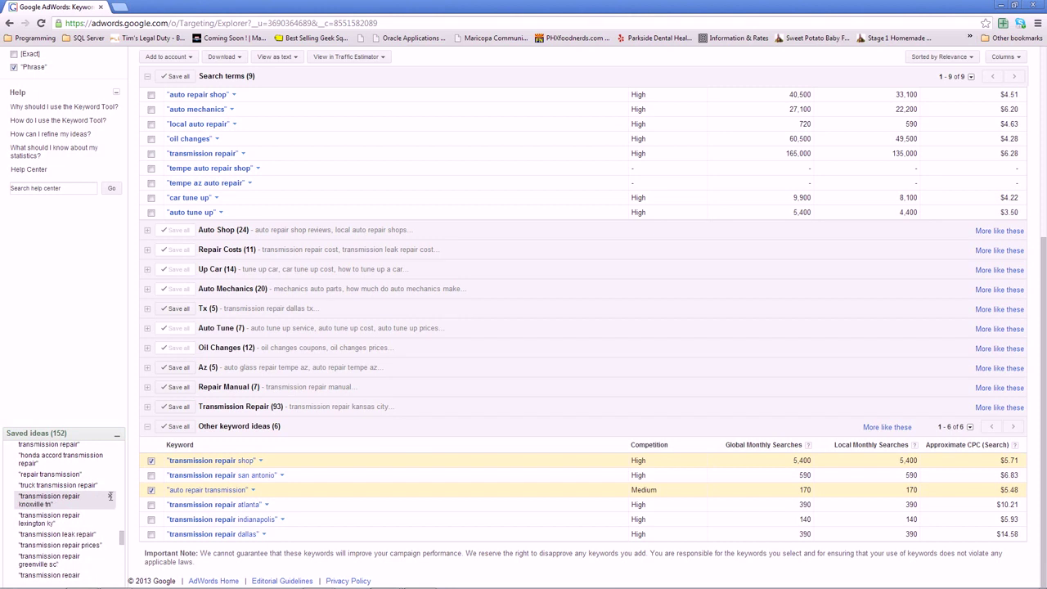
pyautogui.click(110, 497)
pyautogui.click(111, 497)
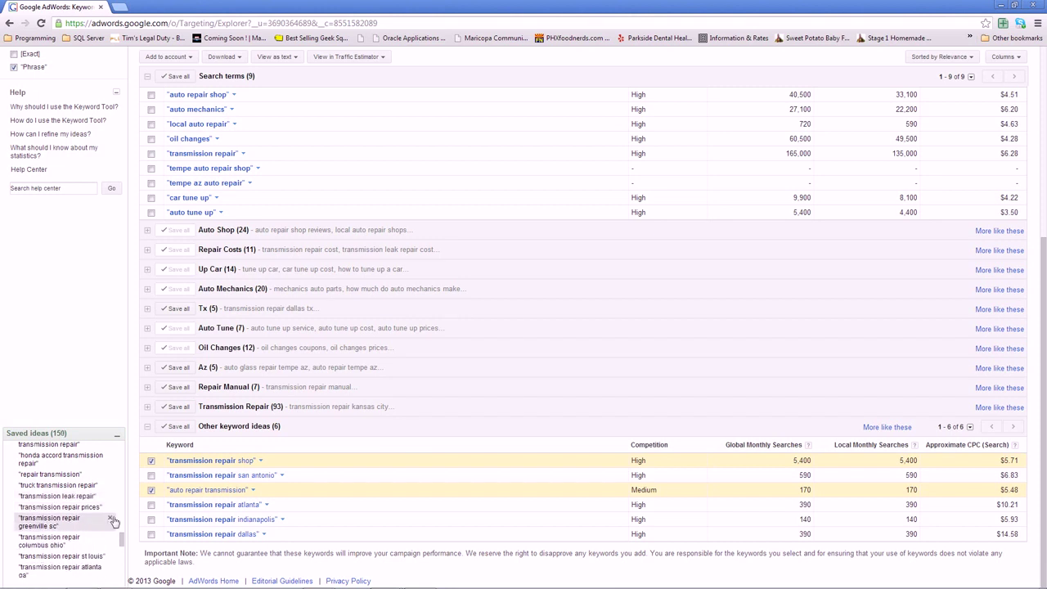
pyautogui.click(112, 521)
pyautogui.click(111, 521)
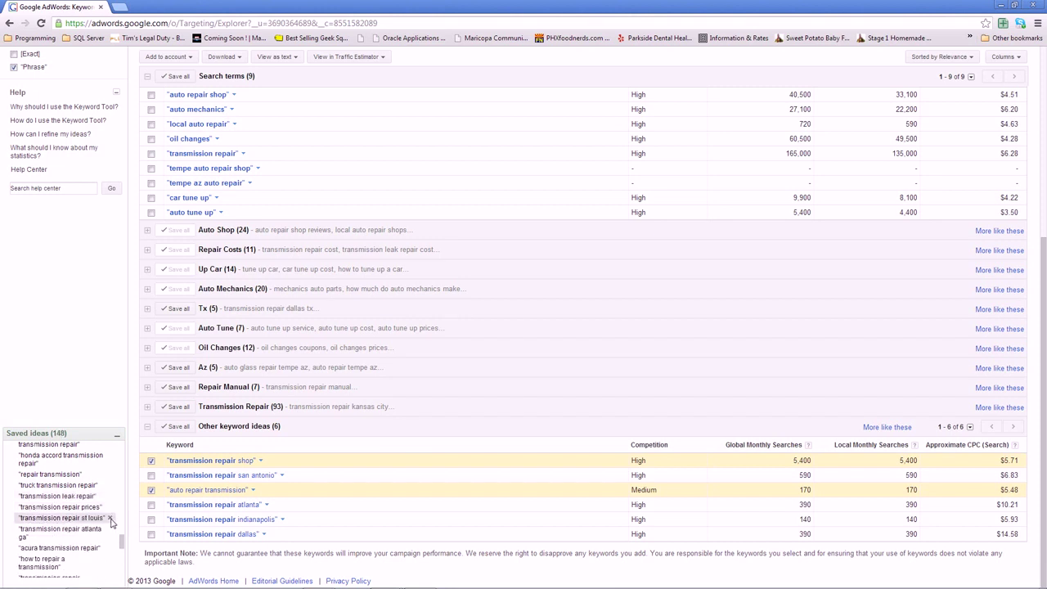
pyautogui.click(111, 521)
pyautogui.click(111, 521)
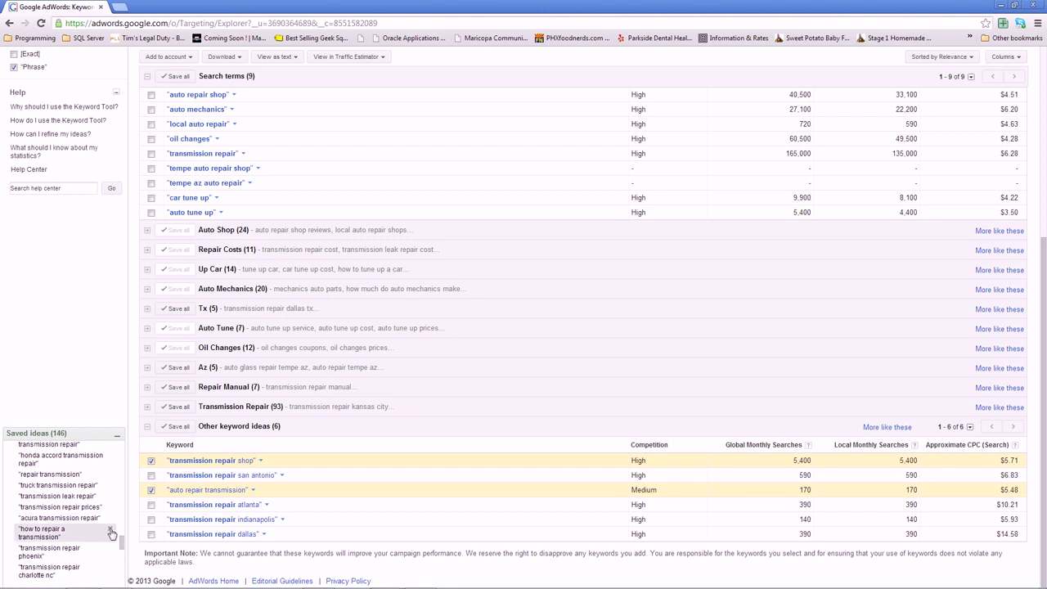
# Keeping the Phoenix keyword, remove "las vegas transmission repair" and the saved transmission repair keywords for Charlotte NC, Memphis TN and Tampa.
pyautogui.scroll(-2, 111, 524)
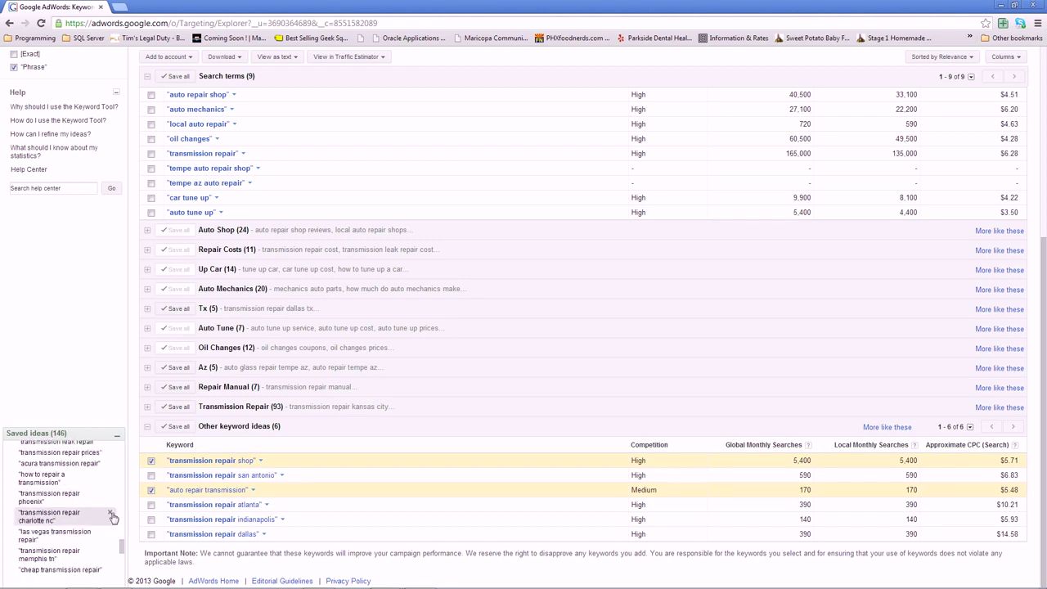
pyautogui.click(111, 514)
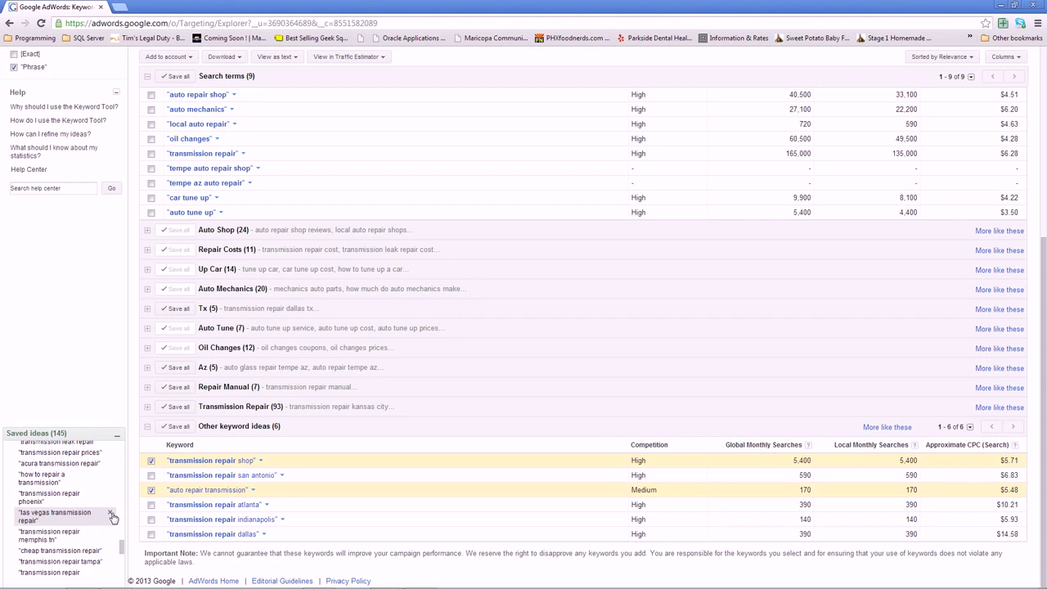
pyautogui.click(111, 514)
pyautogui.click(111, 514)
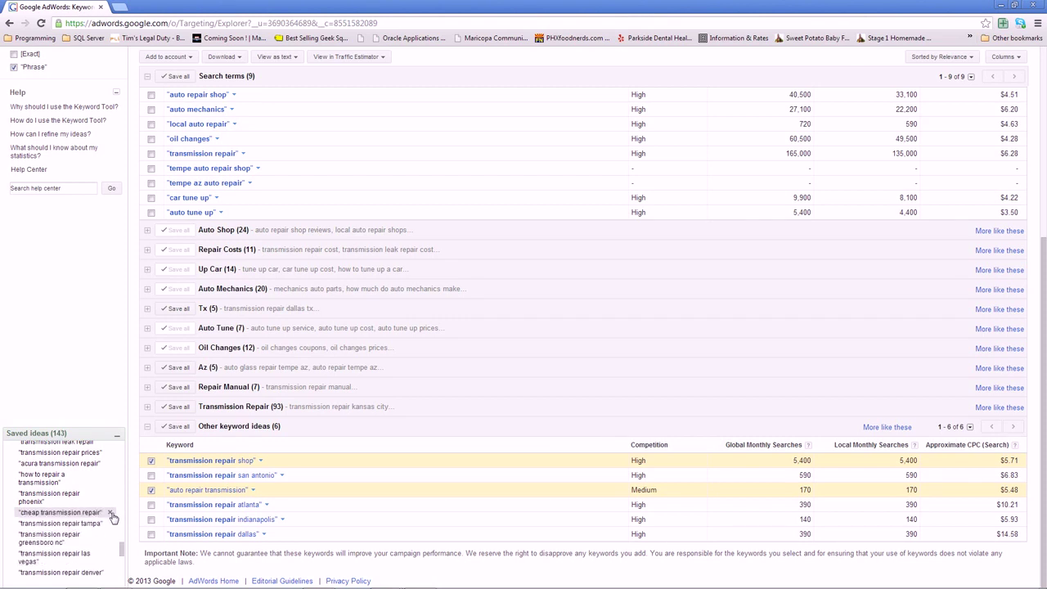
pyautogui.click(111, 524)
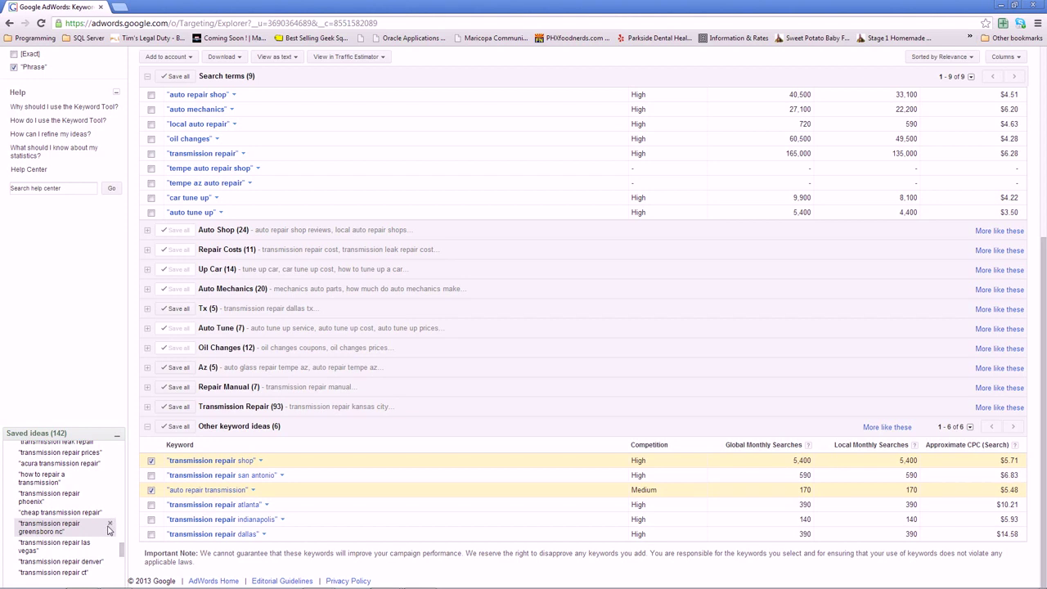
# Remove the saved transmission repair keywords for Greensboro NC, Las Vegas, Denver and CT, plus "orlando transmission repair".
pyautogui.click(110, 526)
pyautogui.click(110, 526)
pyautogui.click(111, 526)
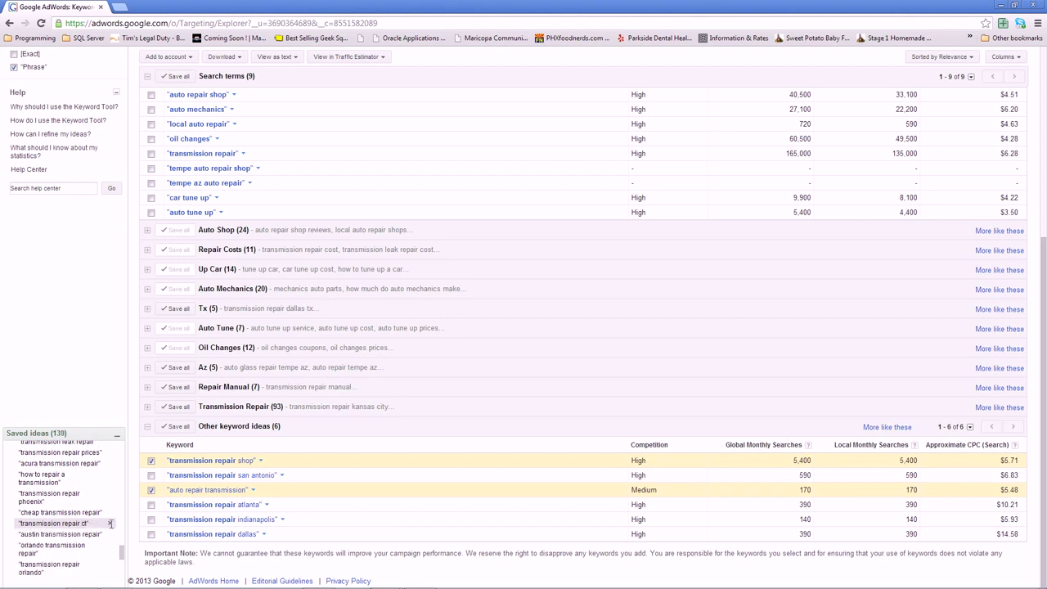
pyautogui.click(110, 526)
pyautogui.click(110, 537)
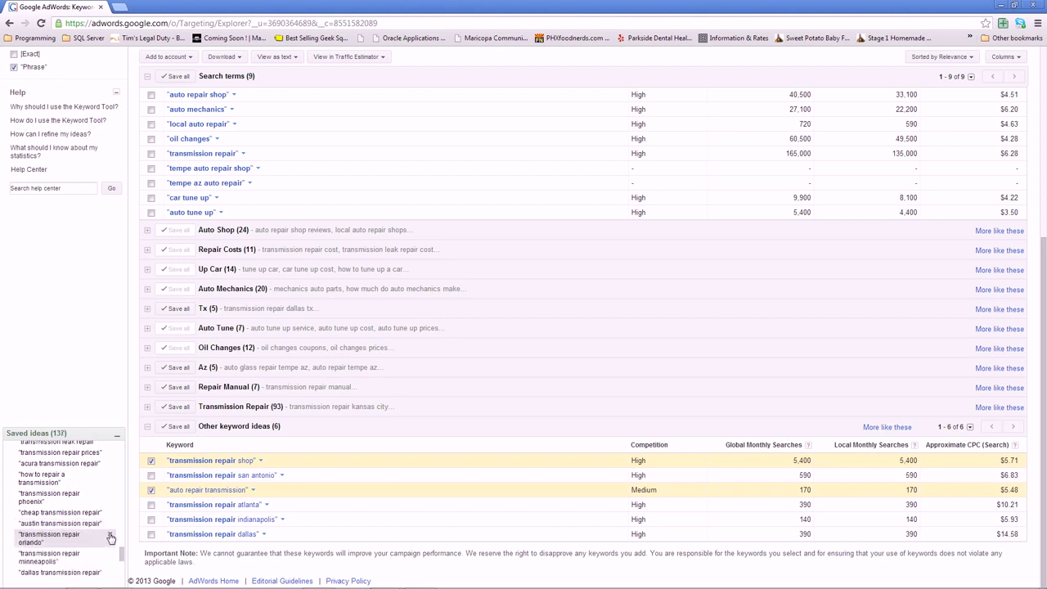
# Remove "austin transmission repair", "dallas transmission repair" and the saved transmission repair keywords for Orlando, Minneapolis and Salt Lake City.
pyautogui.click(111, 526)
pyautogui.click(110, 526)
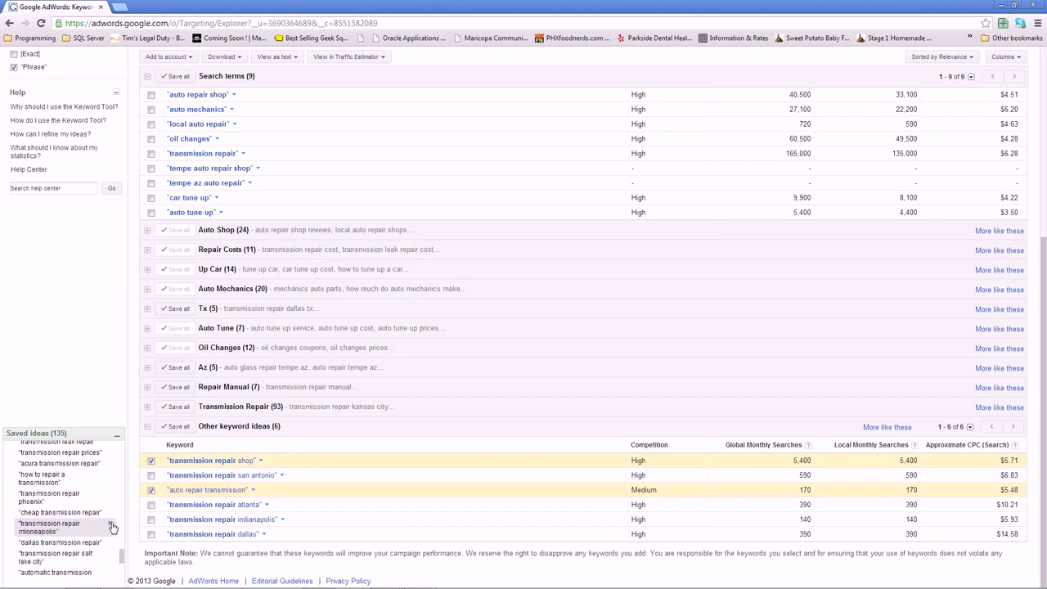
pyautogui.click(112, 527)
pyautogui.click(111, 527)
pyautogui.click(112, 527)
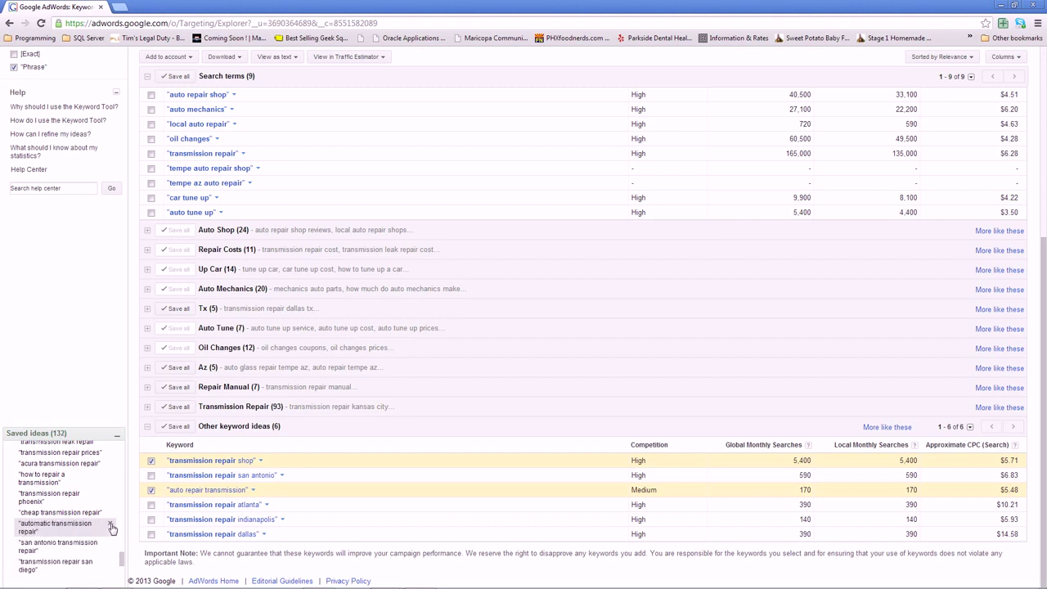
# Remove the saved keywords "transmission repair wichita ks", "san diego transmission repair" and "transmission repair kansas city".
pyautogui.scroll(-3, 111, 527)
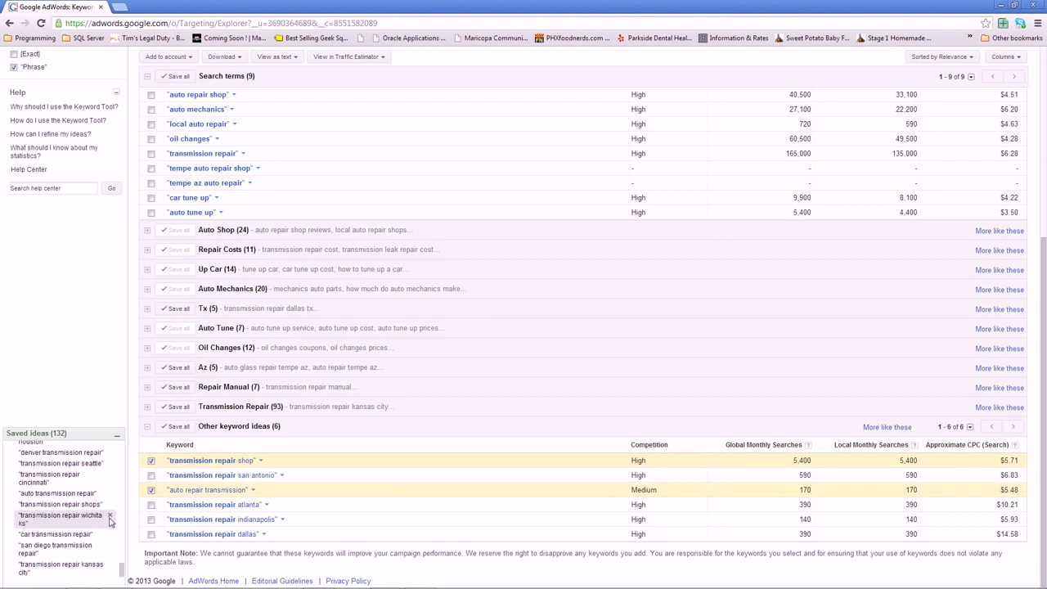
pyautogui.click(111, 519)
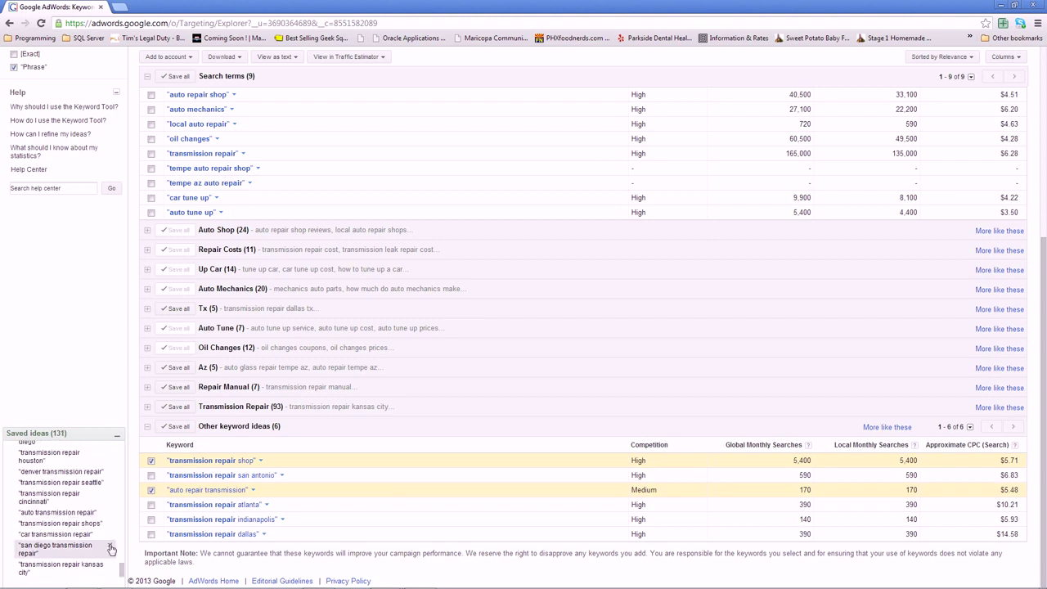
pyautogui.click(111, 547)
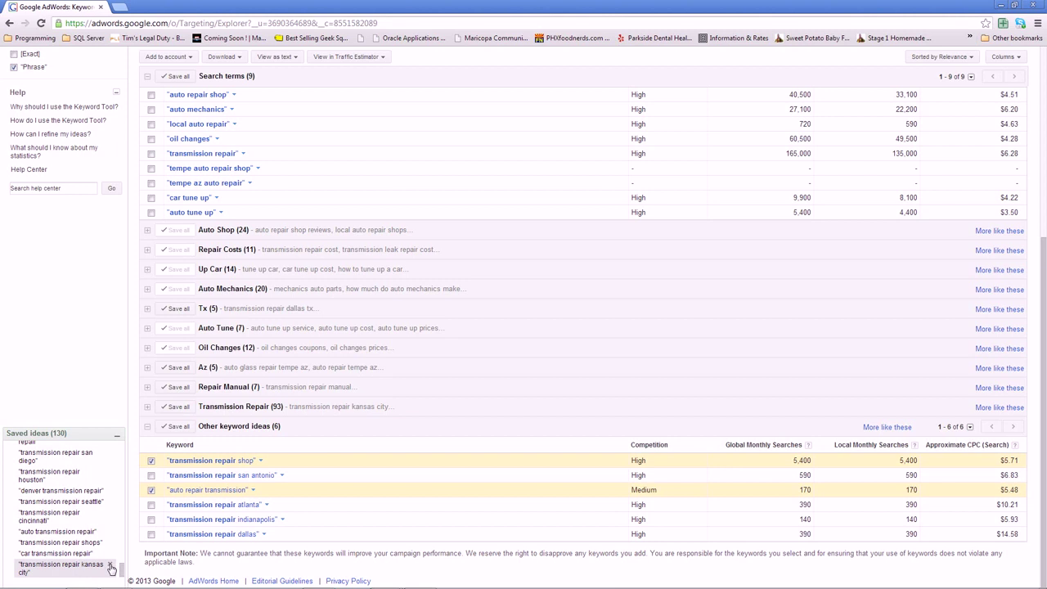
pyautogui.click(110, 564)
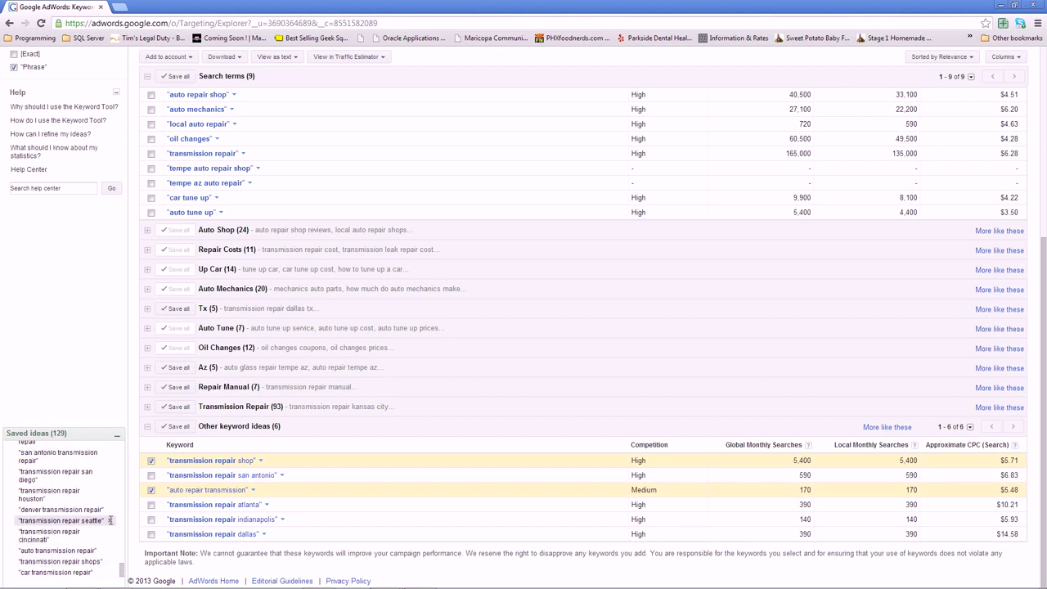
# Remove "san antonio transmission repair" and the saved transmission repair keywords for Seattle, Cincinnati, San Diego and Houston.
pyautogui.click(111, 522)
pyautogui.click(110, 524)
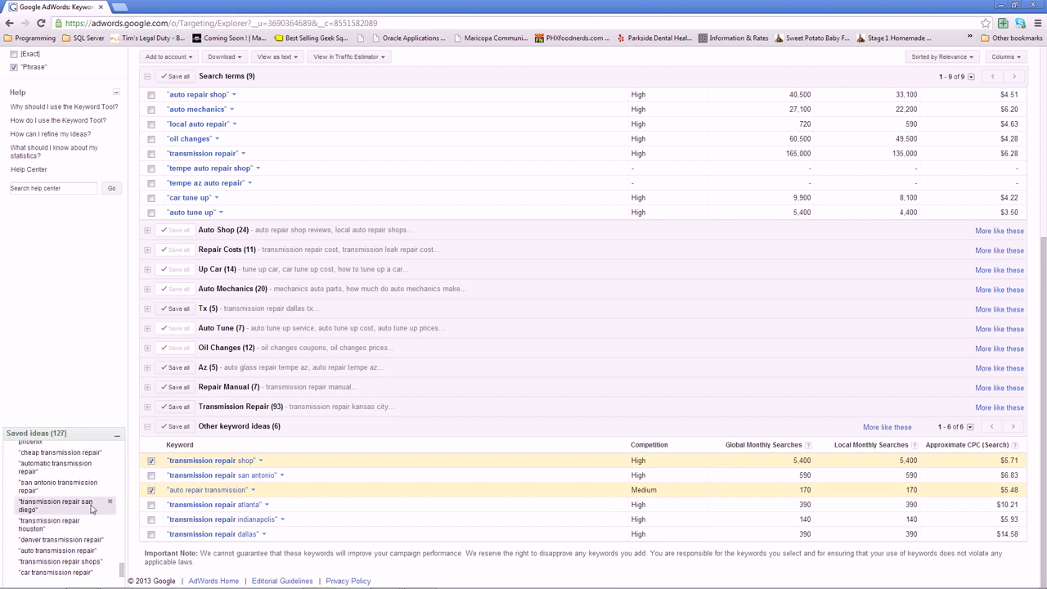
pyautogui.click(110, 503)
pyautogui.click(111, 522)
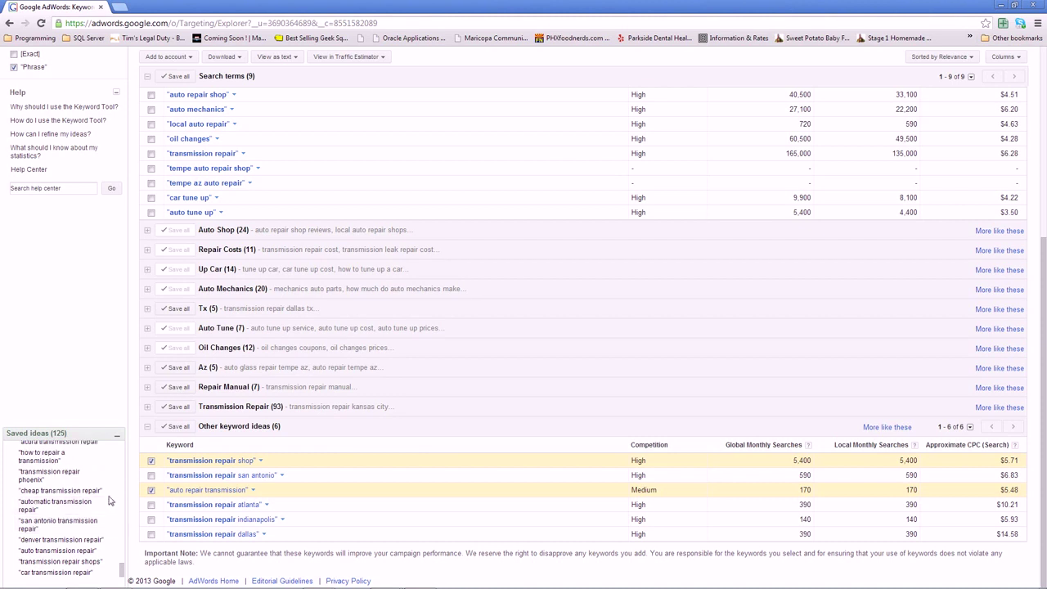
pyautogui.click(111, 525)
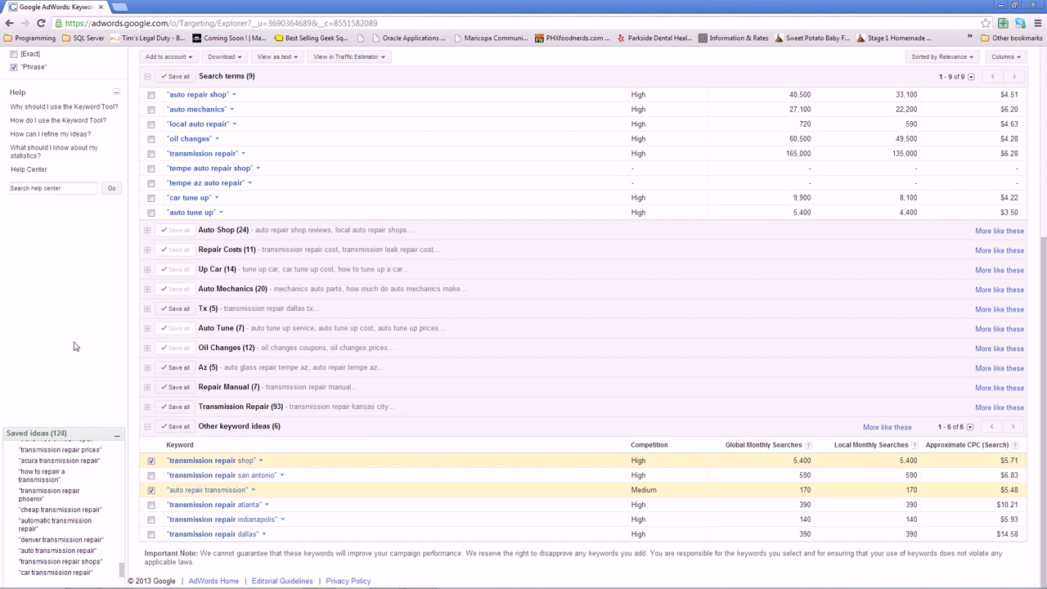
# Collapse the saved ideas list and open the saved ad group ideas in Traffic Estimator.
pyautogui.scroll(2, 75, 247)
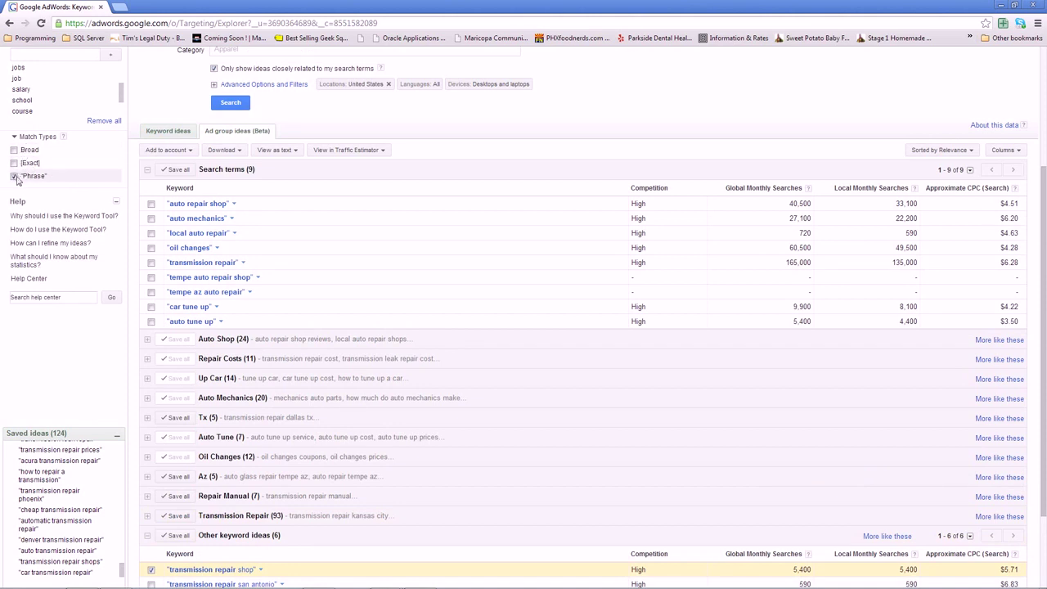
pyautogui.scroll(3, 72, 462)
pyautogui.scroll(10, 72, 462)
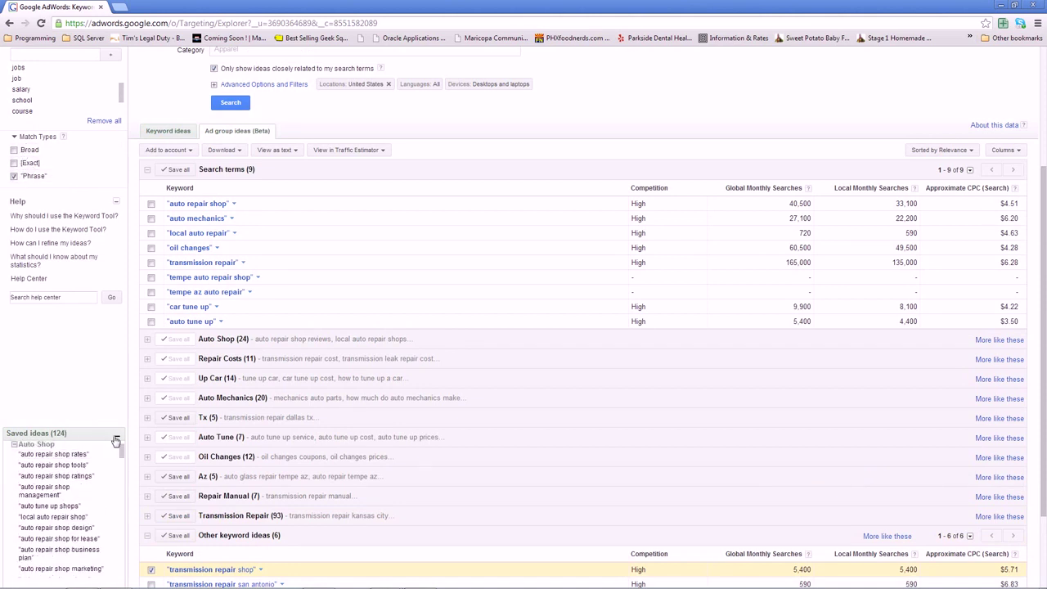
pyautogui.click(117, 436)
pyautogui.scroll(3, 452, 421)
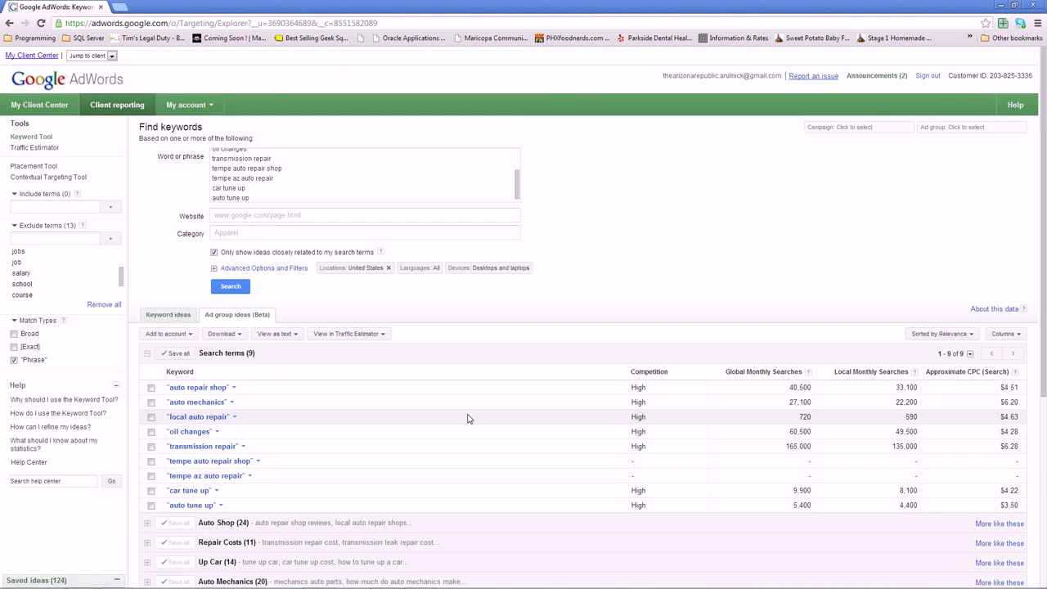
pyautogui.click(365, 337)
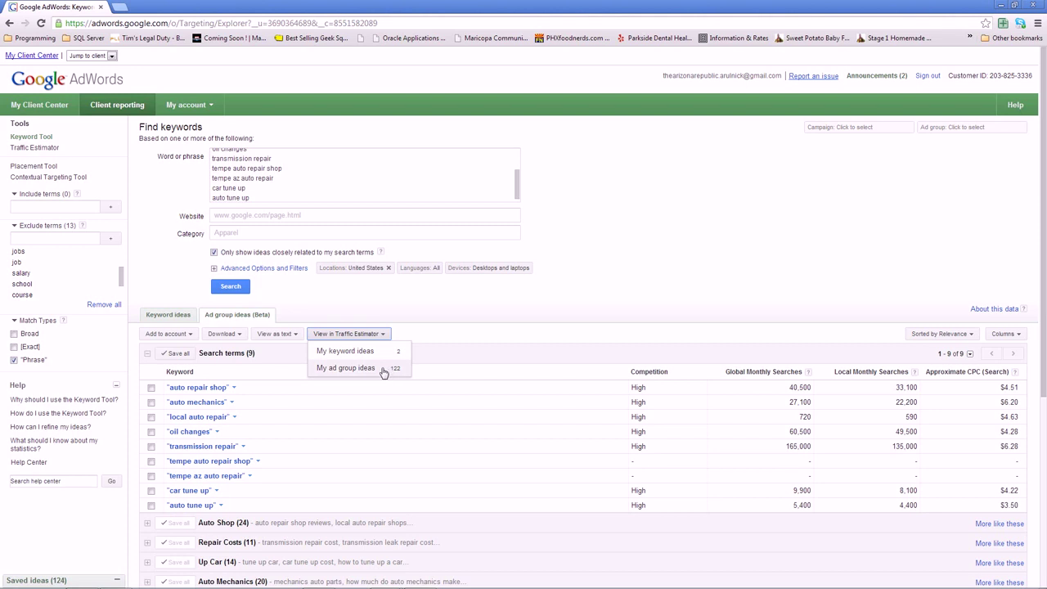
pyautogui.click(384, 370)
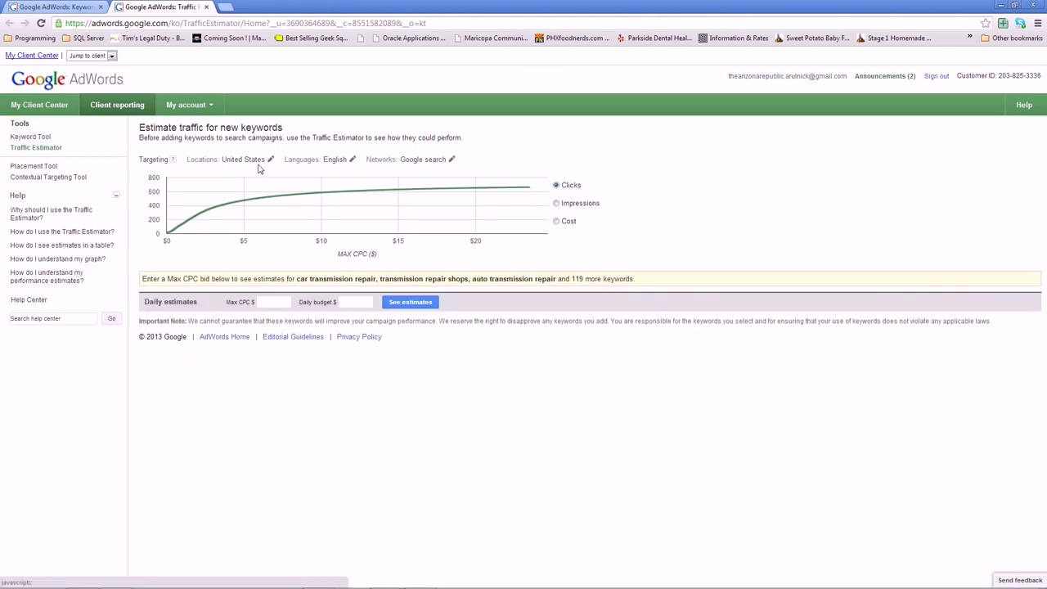
# Replace the United States location target with the Phoenix AZ, Arizona Nielsen DMA region.
pyautogui.click(267, 161)
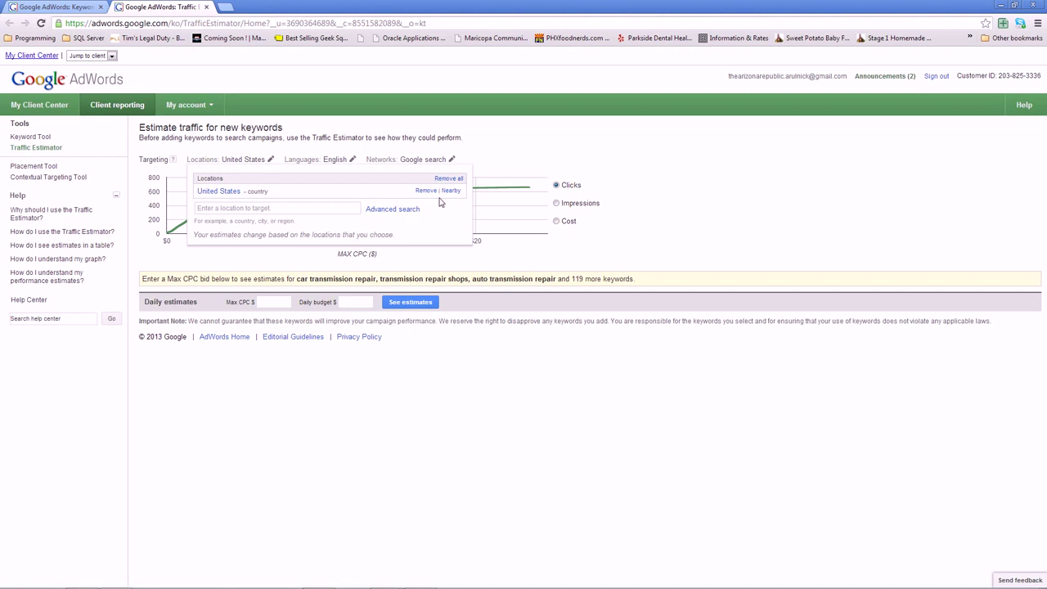
pyautogui.click(426, 190)
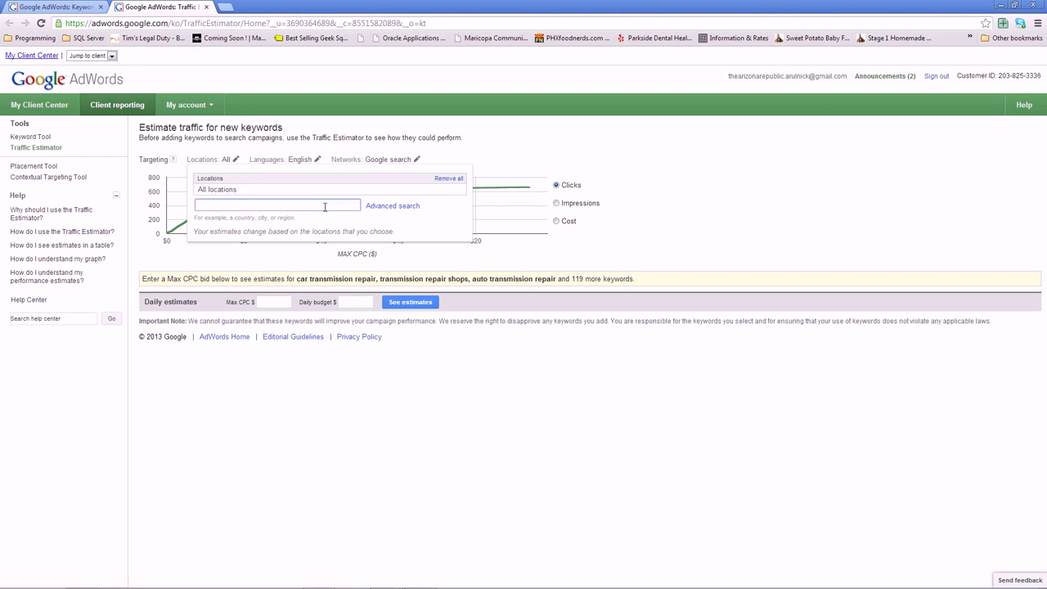
pyautogui.write('Phoenix Metro')
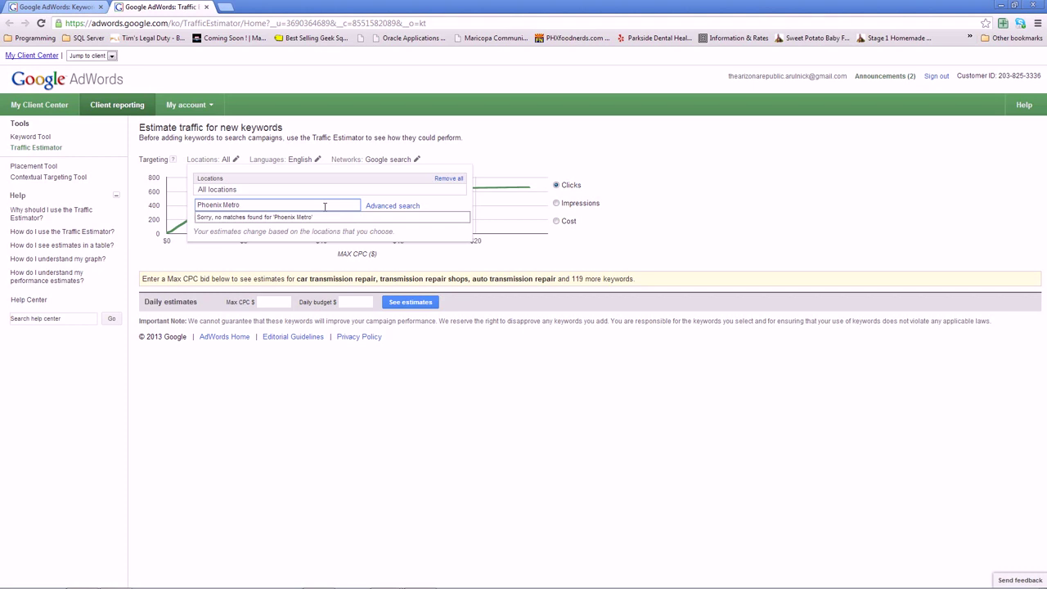
pyautogui.press('BackSpace')
pyautogui.press('BackSpace')
pyautogui.press('BackSpace')
pyautogui.press('BackSpace')
pyautogui.press('BackSpace')
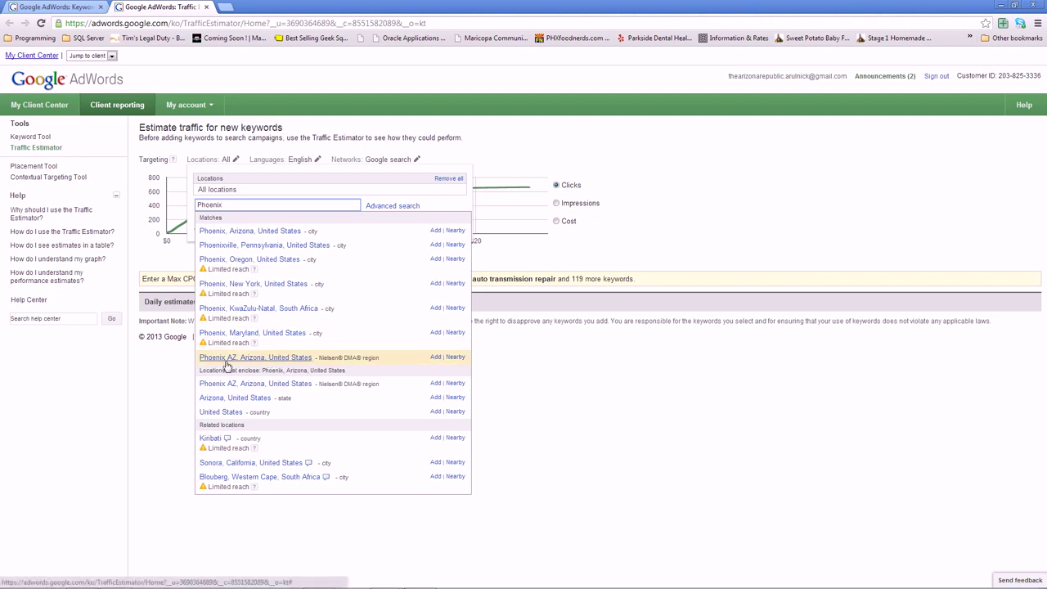
pyautogui.click(434, 358)
pyautogui.click(649, 247)
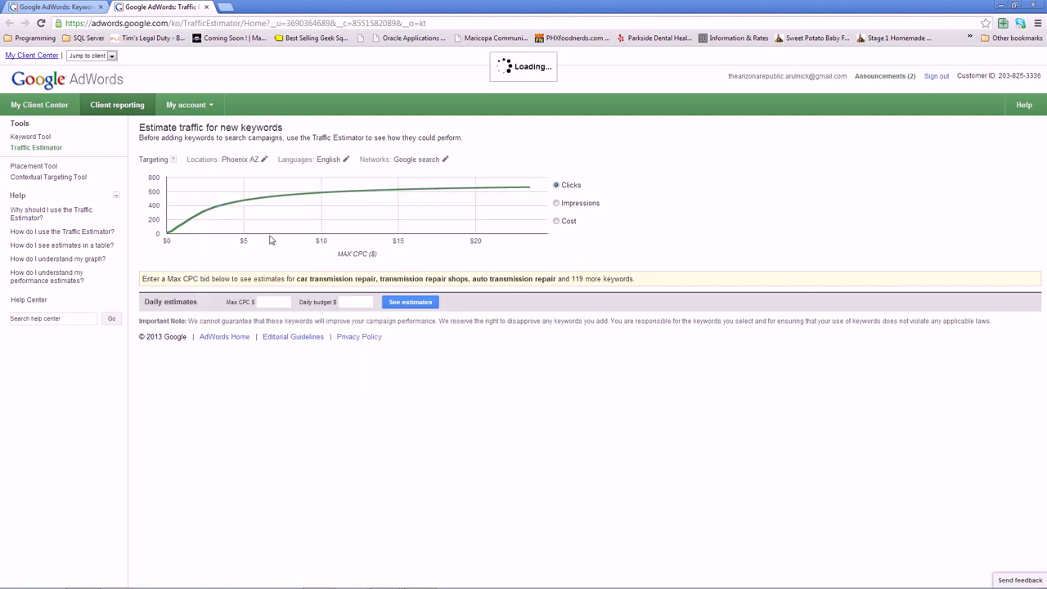
# Compare the estimated impressions, cost and clicks graphs by max CPC for Phoenix AZ, ending on the clicks graph.
pyautogui.moveTo(364, 214)
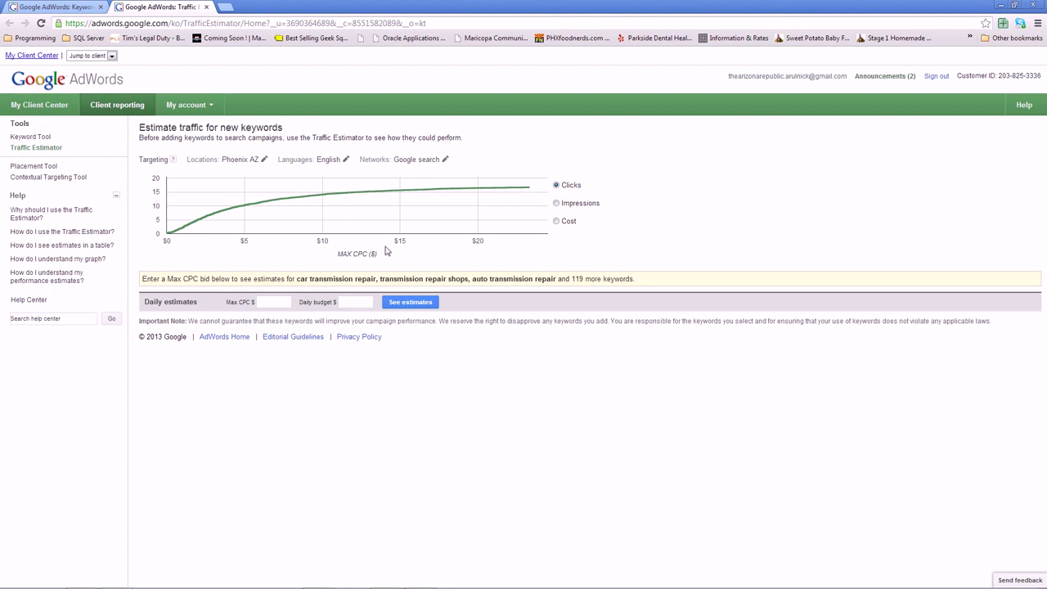
pyautogui.click(565, 204)
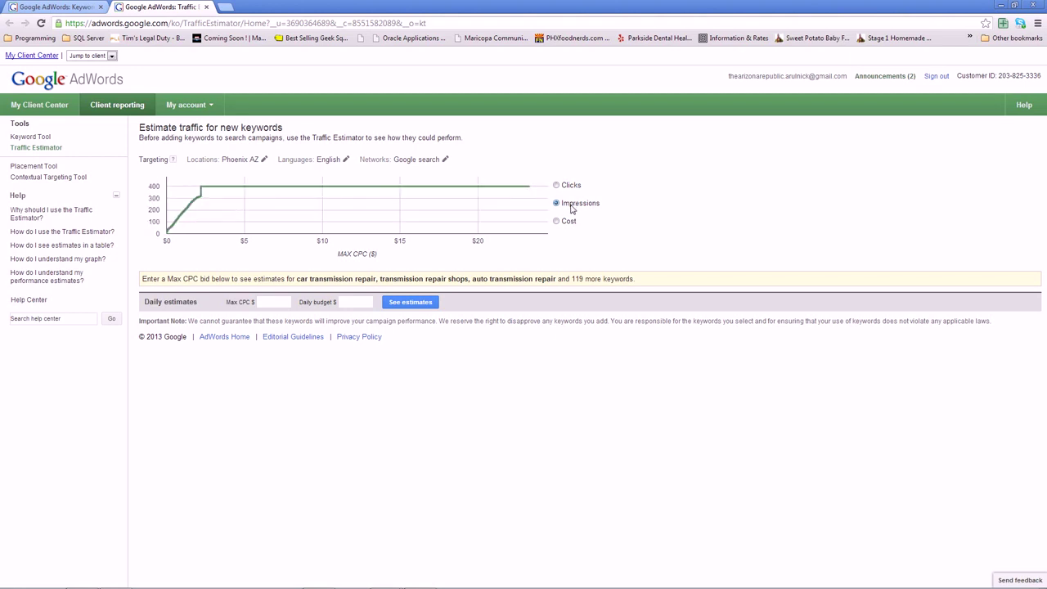
pyautogui.click(568, 223)
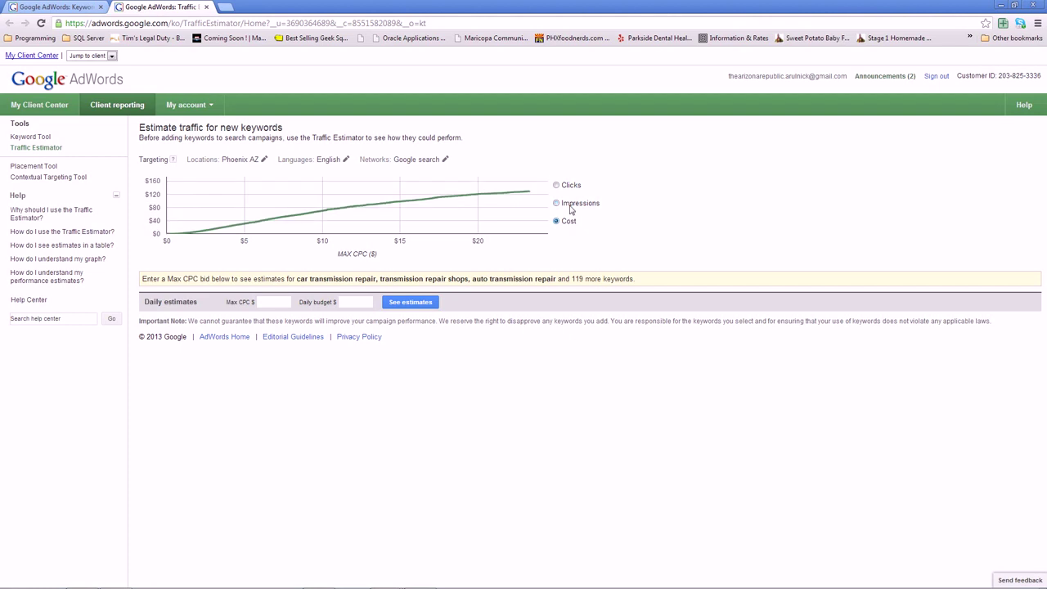
pyautogui.click(572, 204)
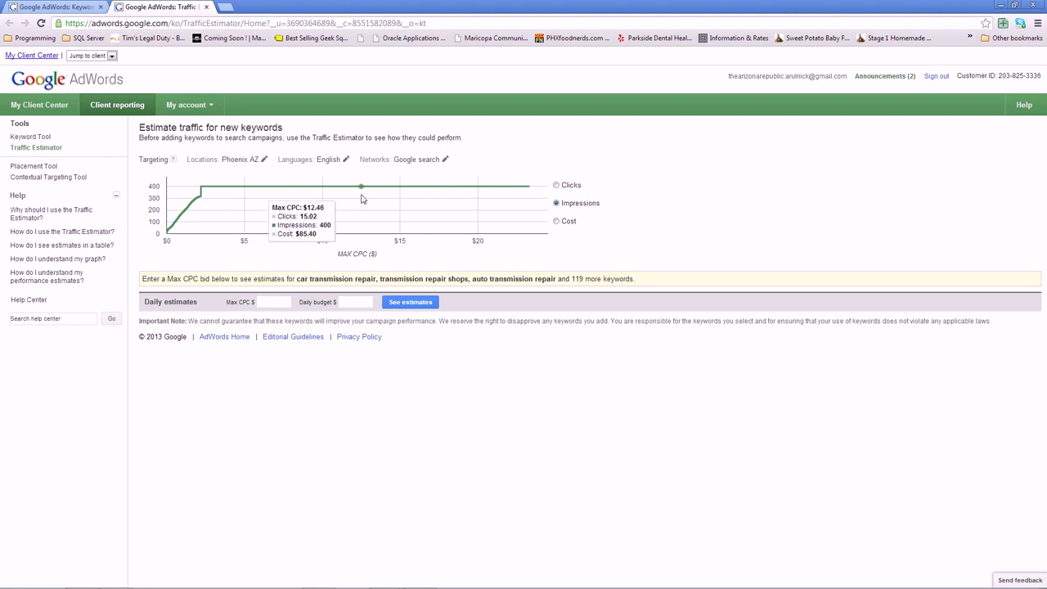
pyautogui.click(557, 186)
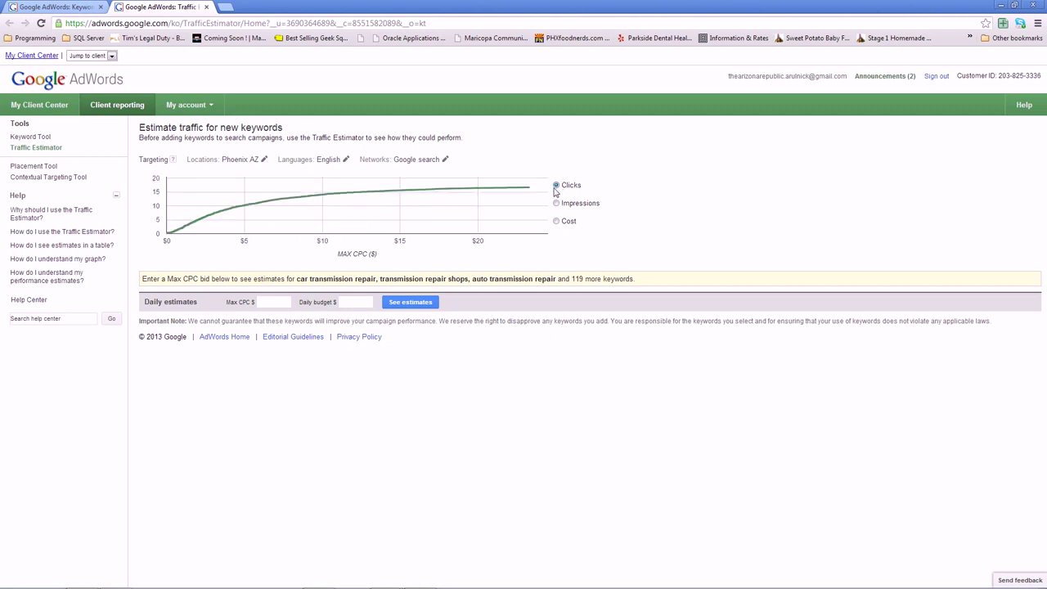
# Pick a max CPC of $12.62 on the clicks curve to get daily estimates for the draft campaign.
pyautogui.click(365, 208)
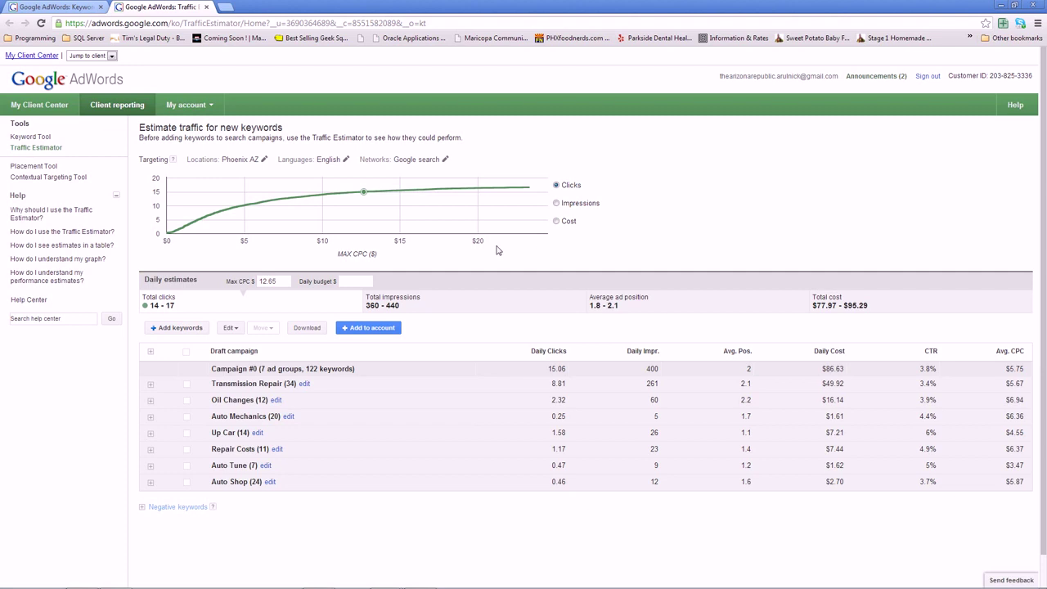
pyautogui.moveTo(365, 205)
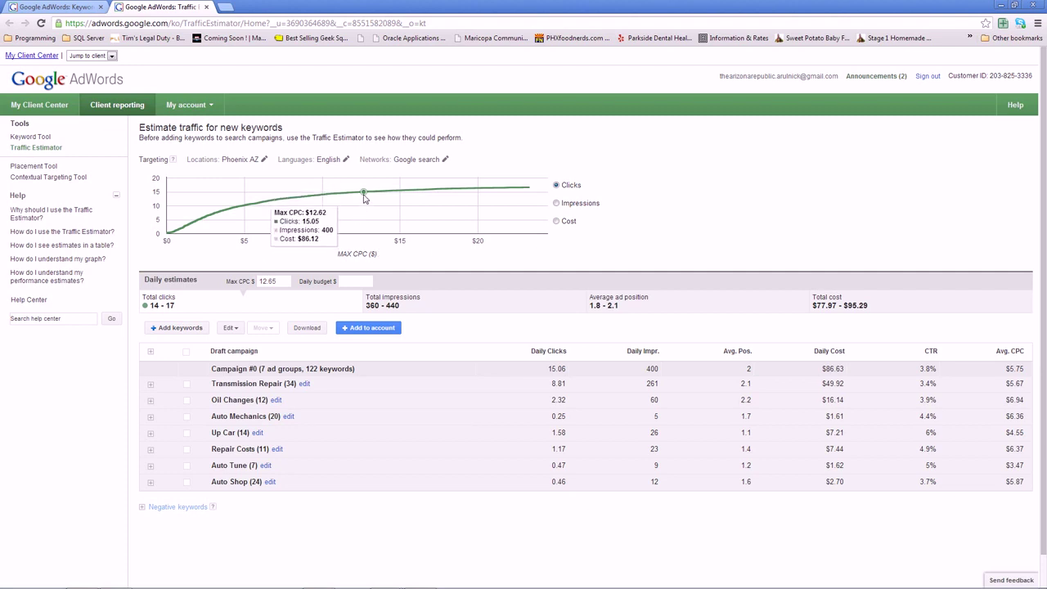
pyautogui.click(364, 196)
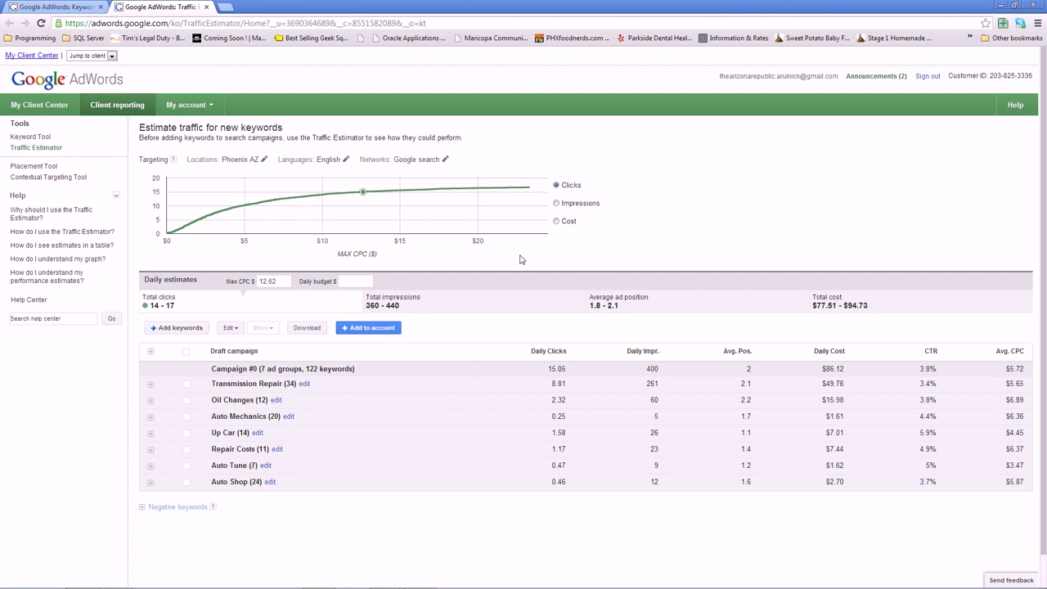
# Add the phrase-match keywords "auto repair", "auto mechanic", "car repair" and "car mechanic" to the My keyword ideas ad group and get estimates.
pyautogui.click(195, 331)
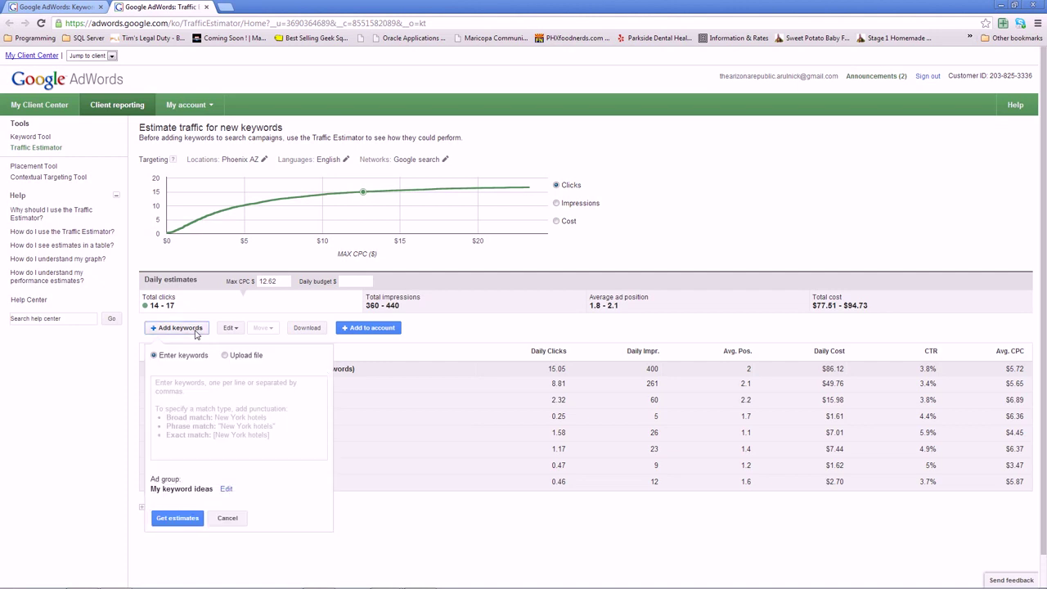
pyautogui.click(215, 404)
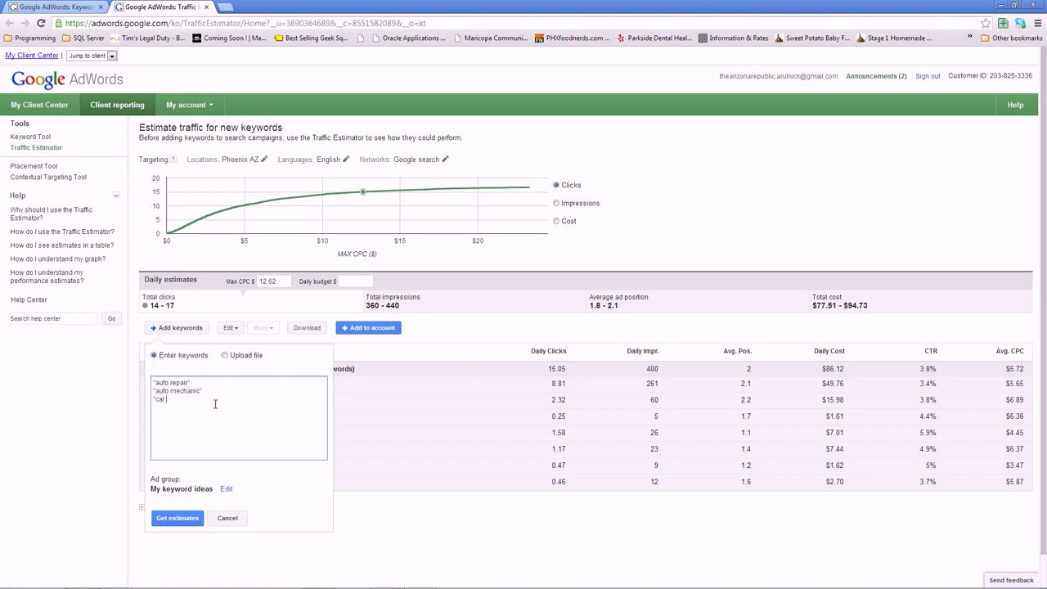
pyautogui.write('repair')
pyautogui.click(175, 520)
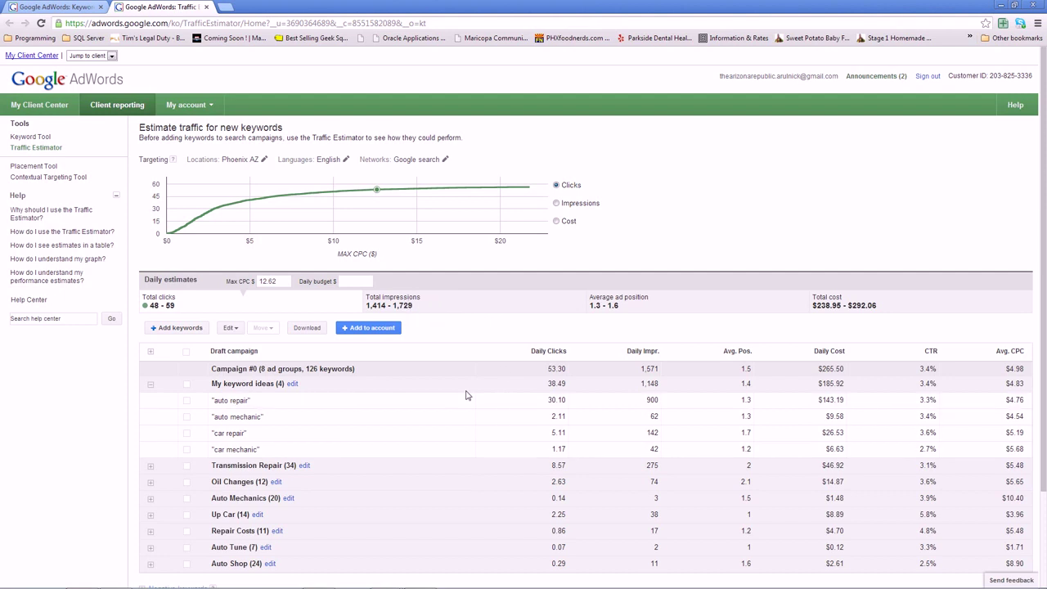
# Add the broad-match keyword mechanic to the My keyword ideas ad group and get estimates.
pyautogui.click(195, 329)
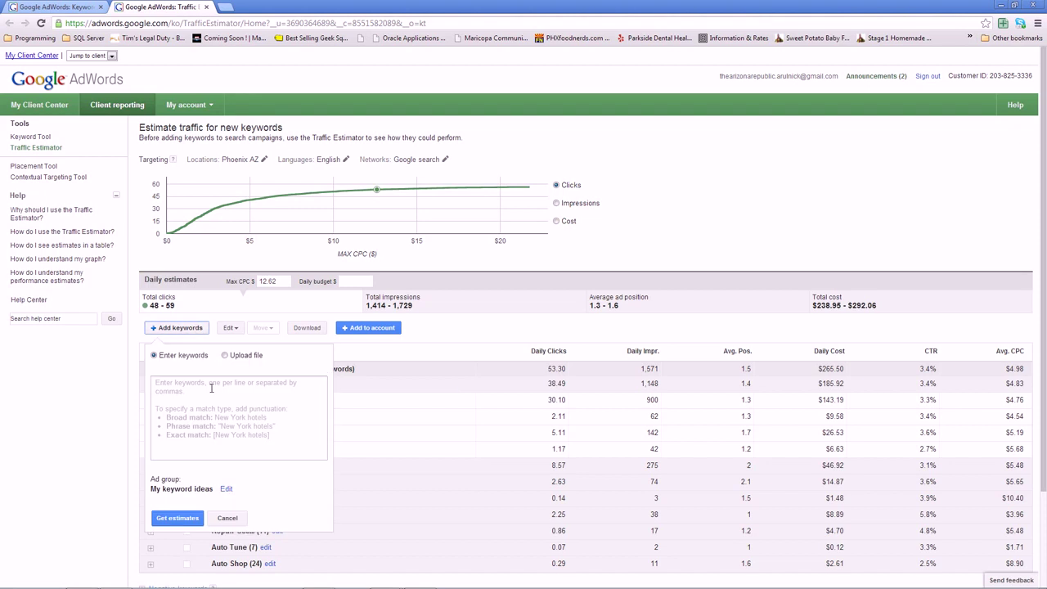
pyautogui.write('km')
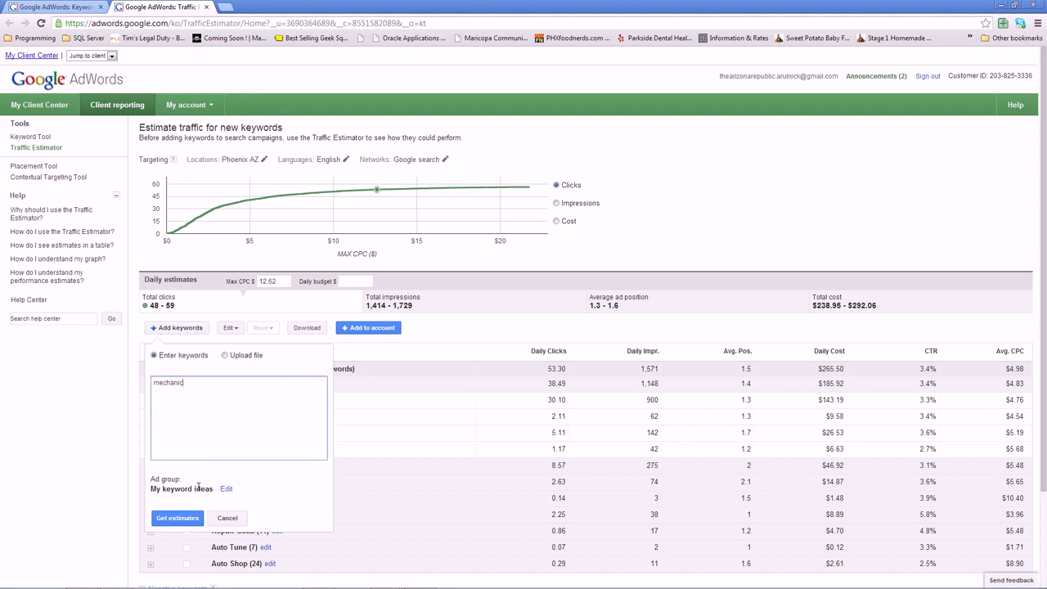
pyautogui.click(190, 520)
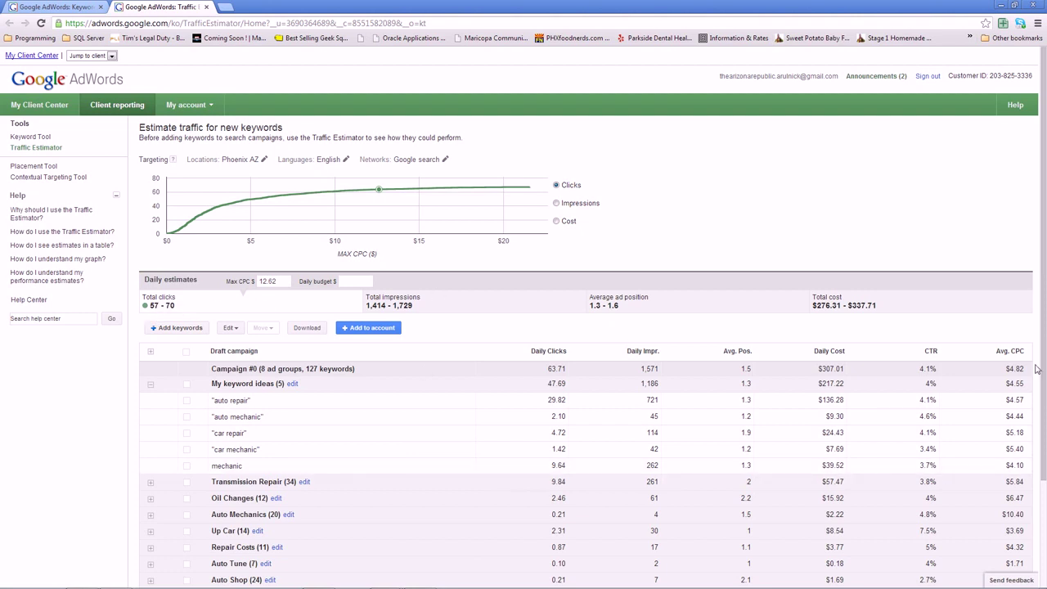
# Review the draft campaign's per-ad-group estimates and compare them with the approximate CPC of the search terms in the Keyword Tool.
pyautogui.scroll(-2, 1025, 539)
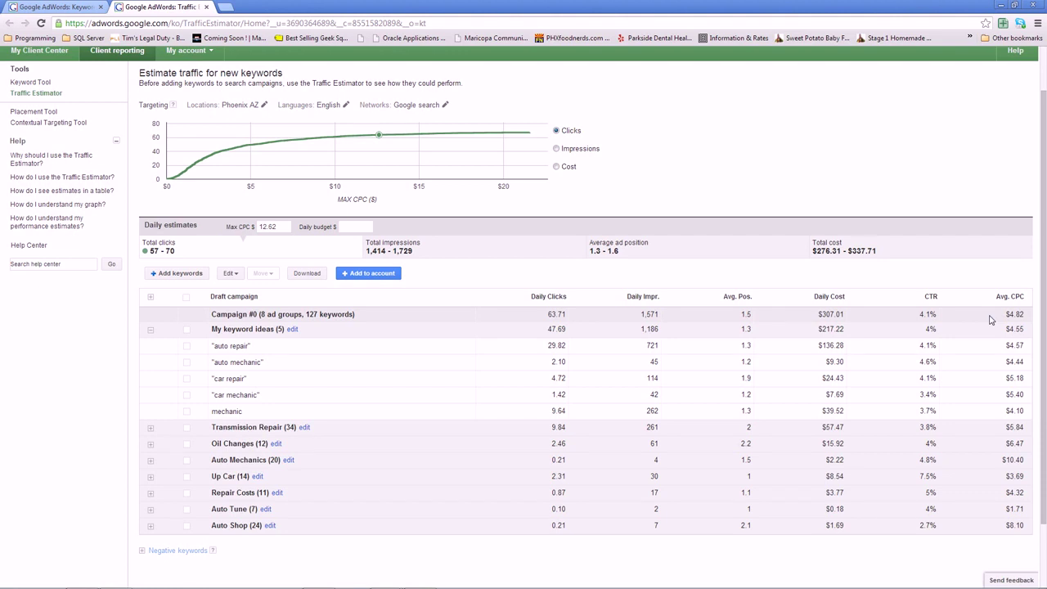
pyautogui.scroll(1, 181, 176)
pyautogui.click(53, 6)
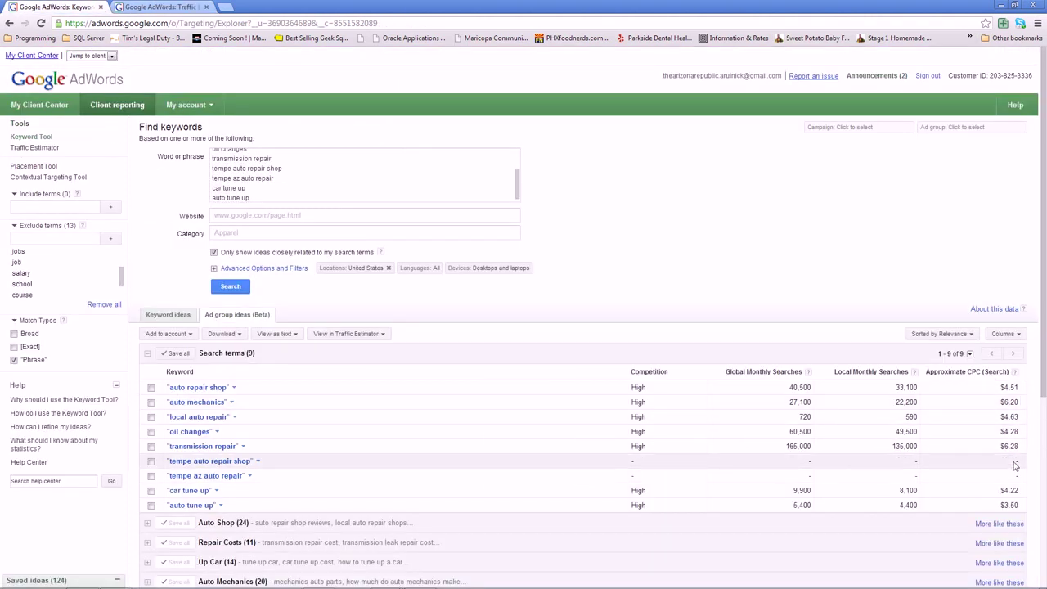
# Pick a max CPC of $5.03 on the Traffic Estimator's clicks curve to recalculate the draft campaign's daily estimates.
pyautogui.click(167, 7)
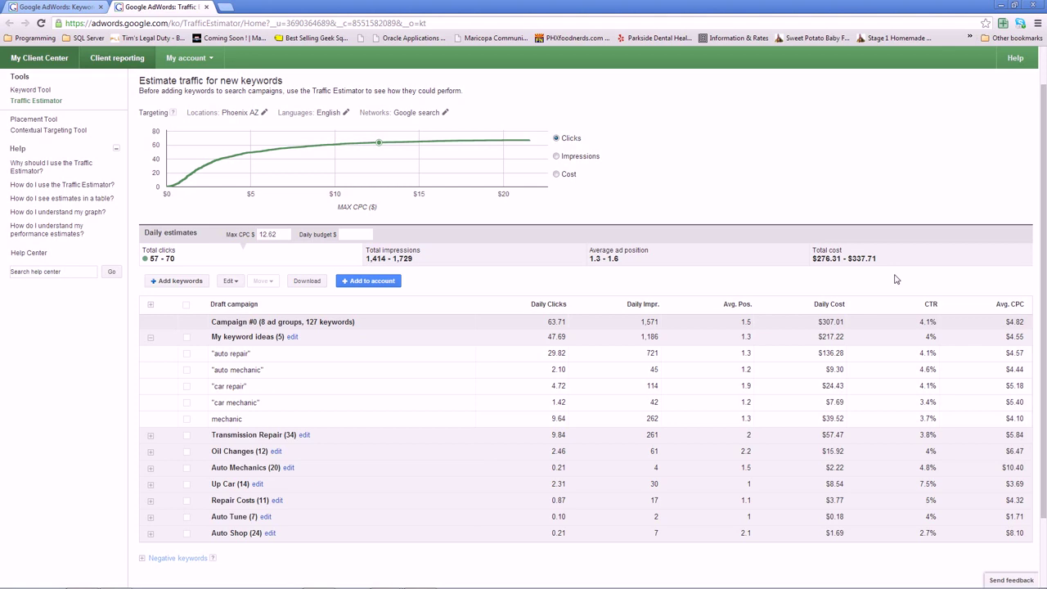
pyautogui.moveTo(250, 183)
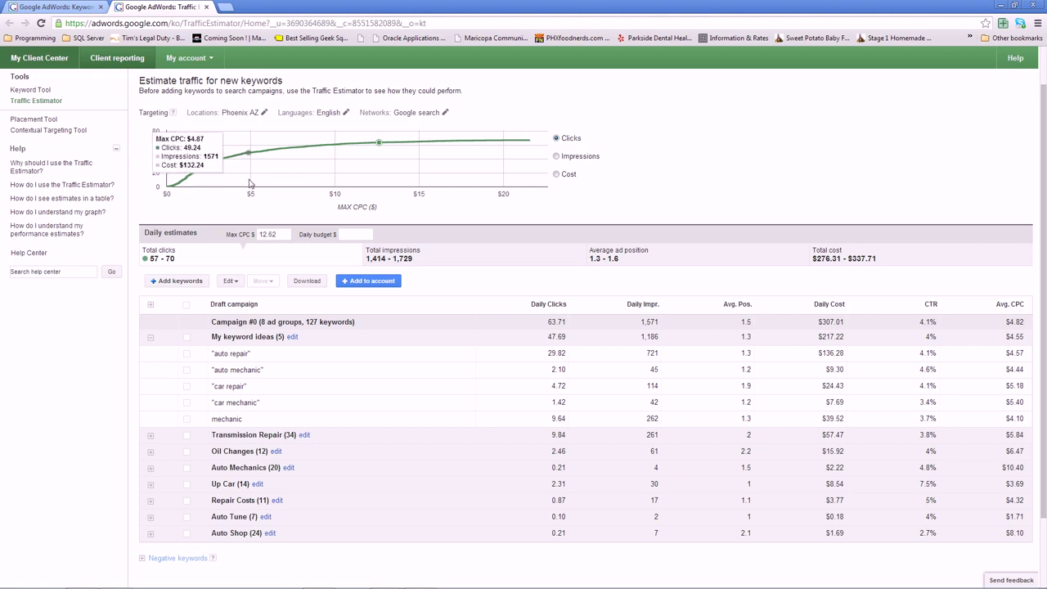
pyautogui.moveTo(386, 164)
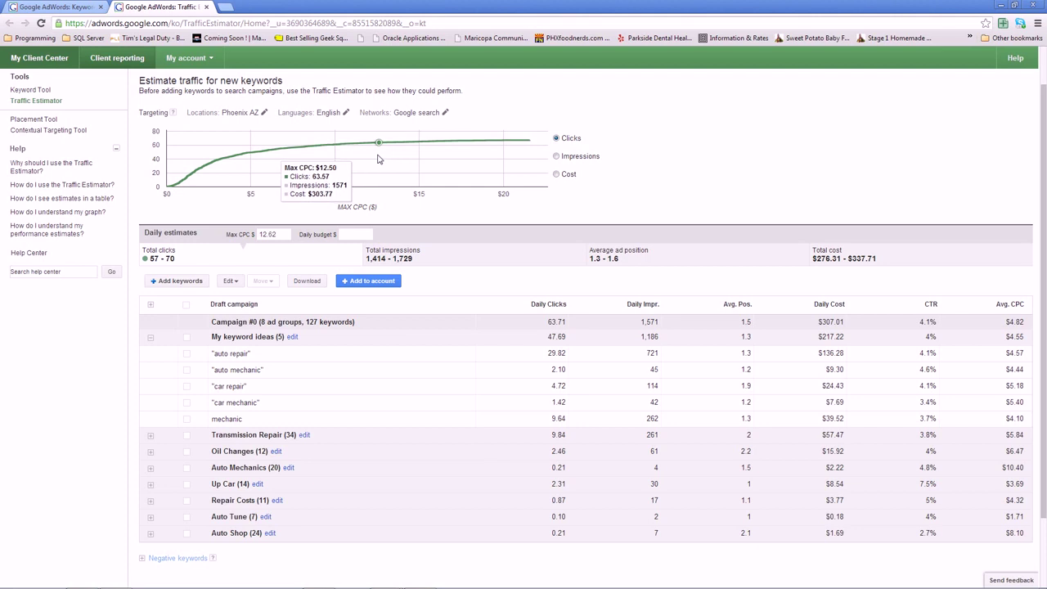
pyautogui.click(252, 181)
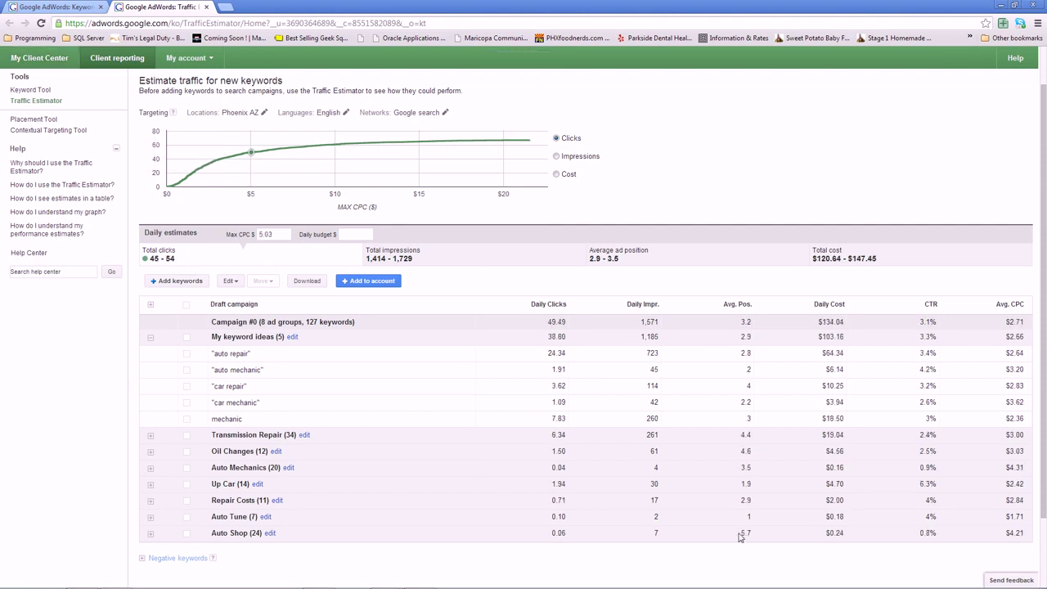